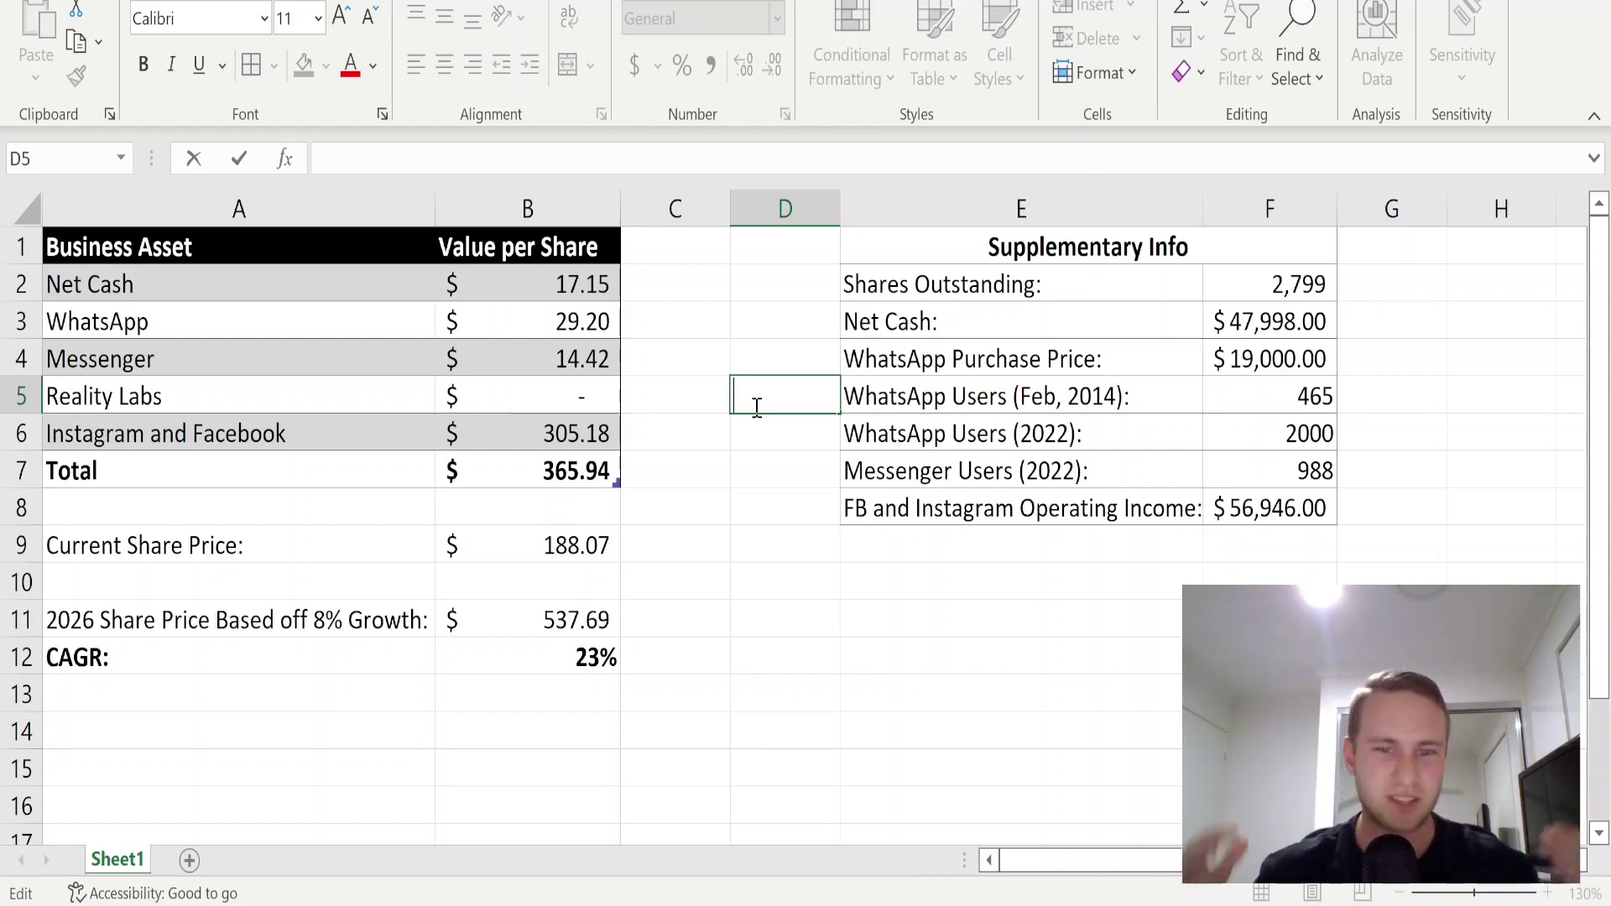
Step: Review the asset rows and the Net Cash per-share formula using 47,998 net cash and 2,799 shares
left_click(738, 362)
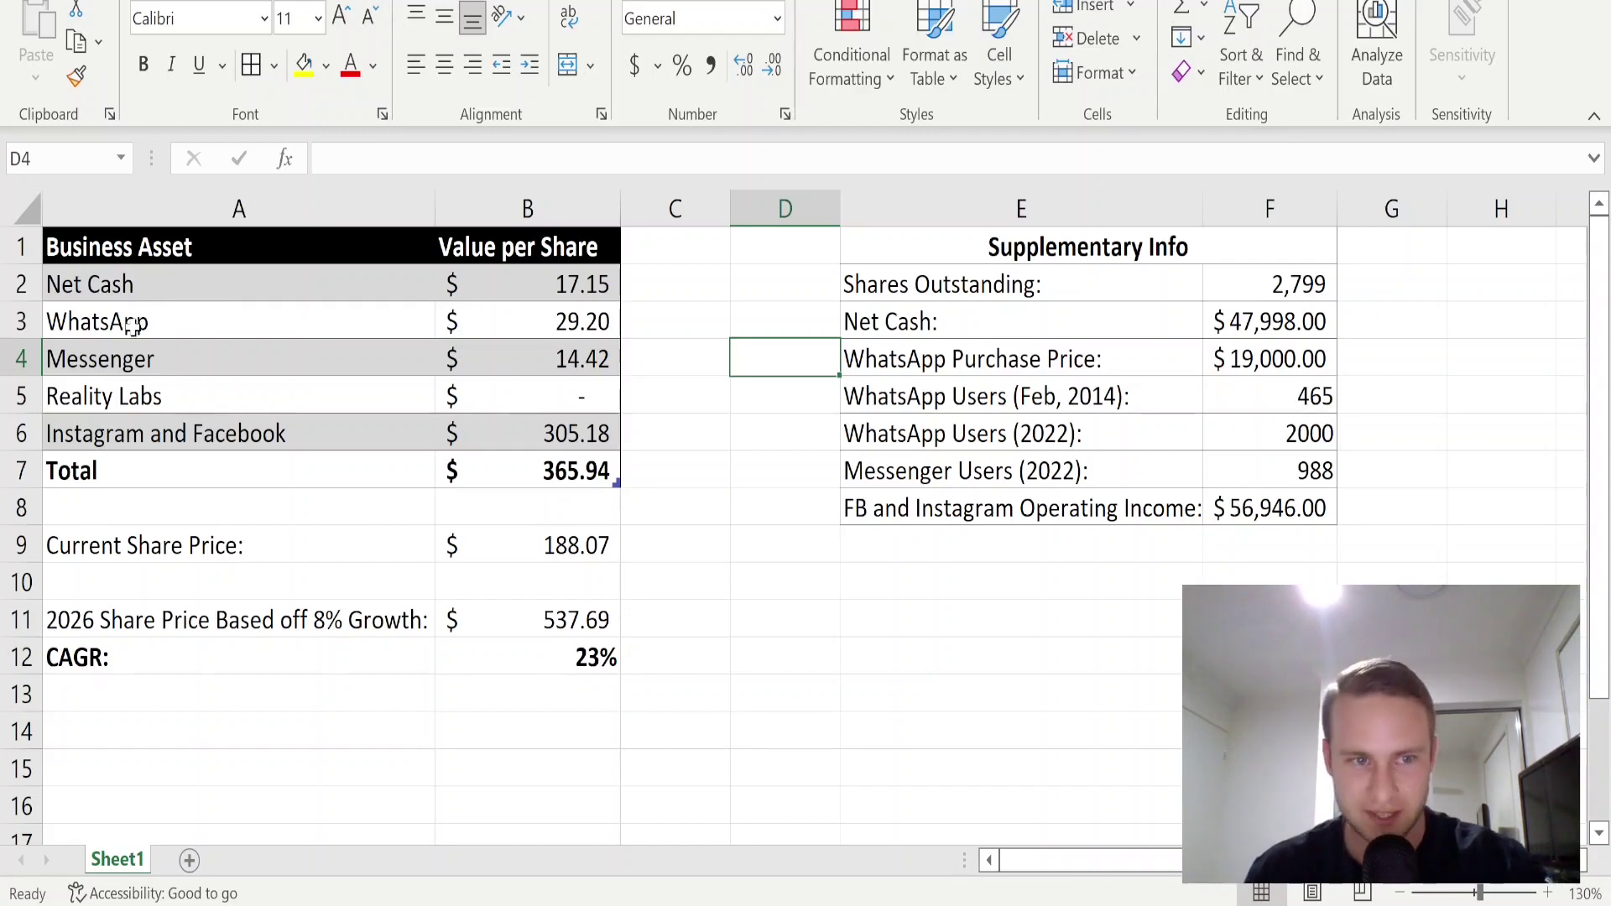
left_click(131, 362)
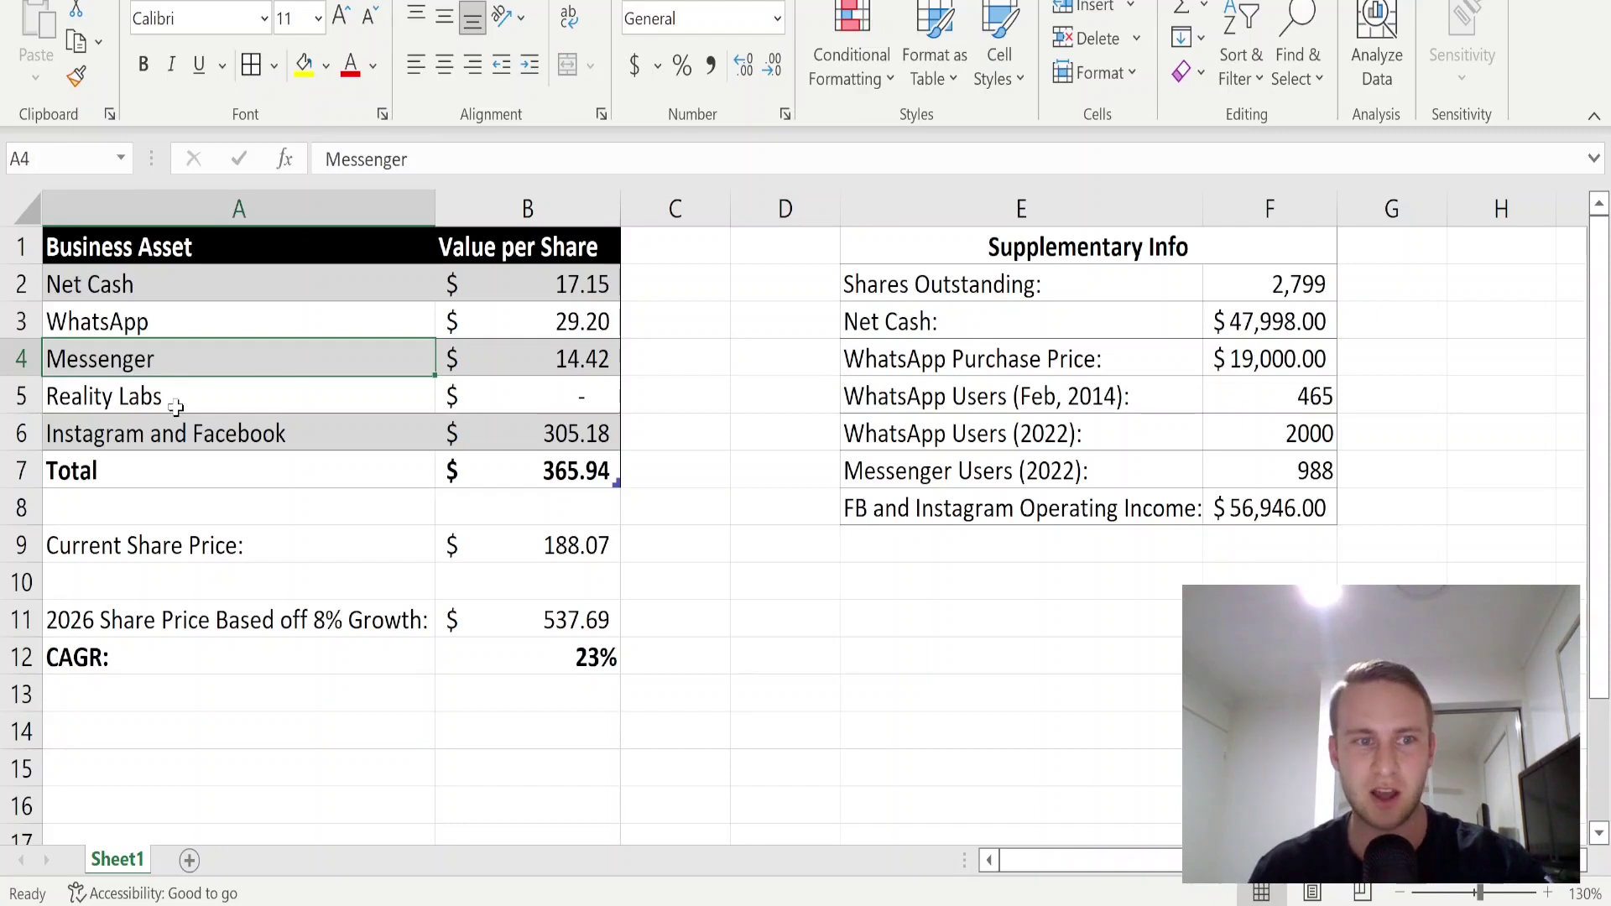
left_click(176, 407)
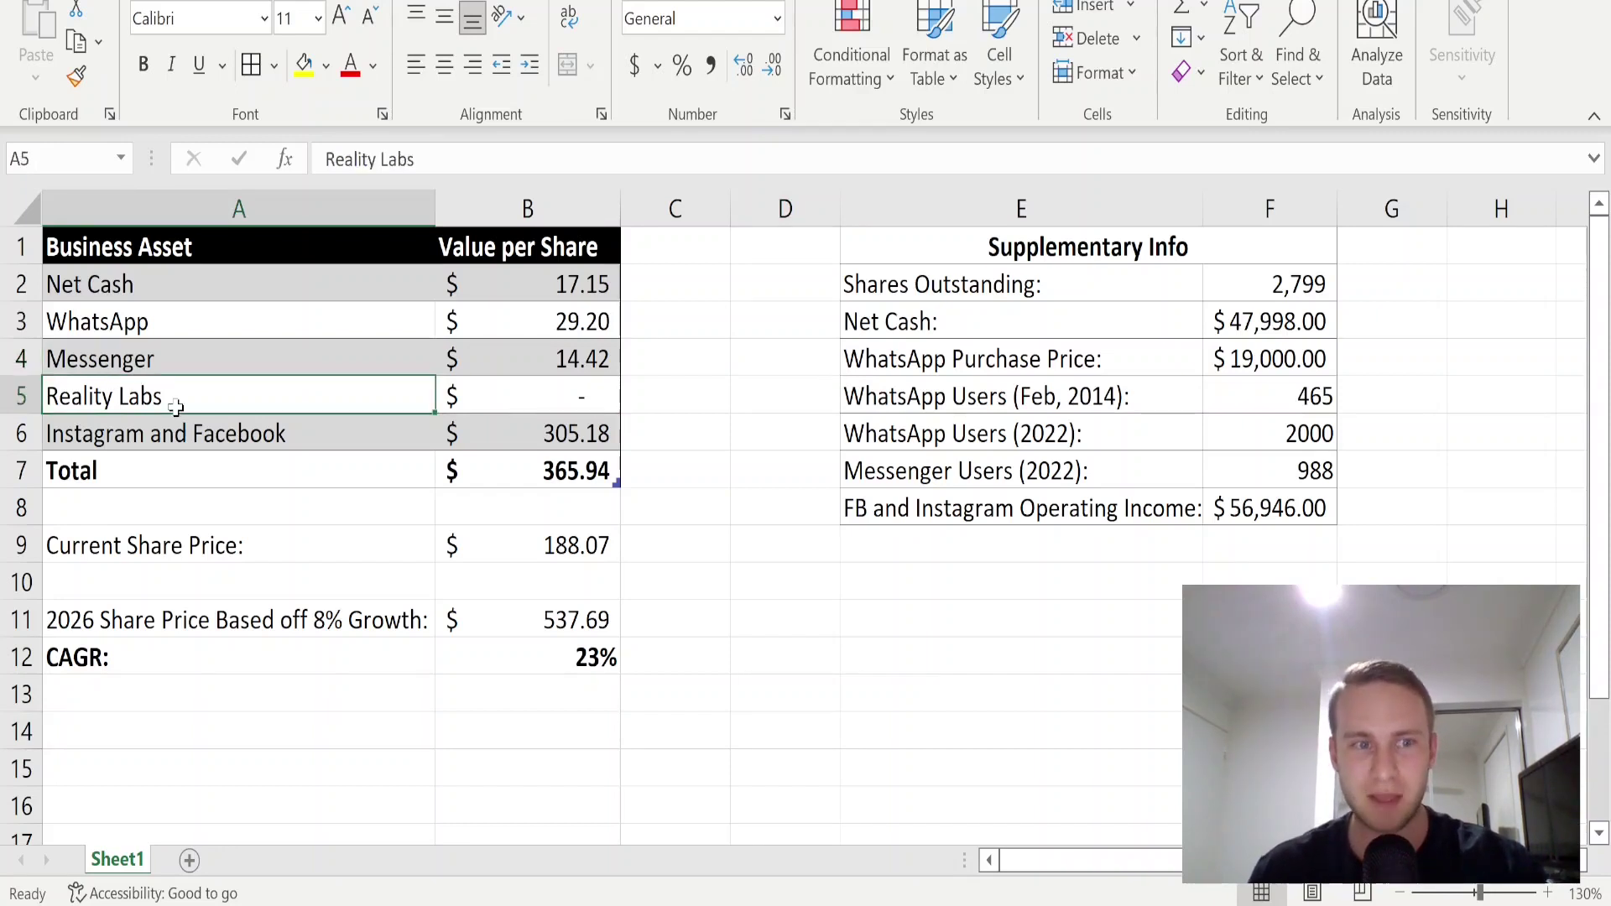
left_click(136, 442)
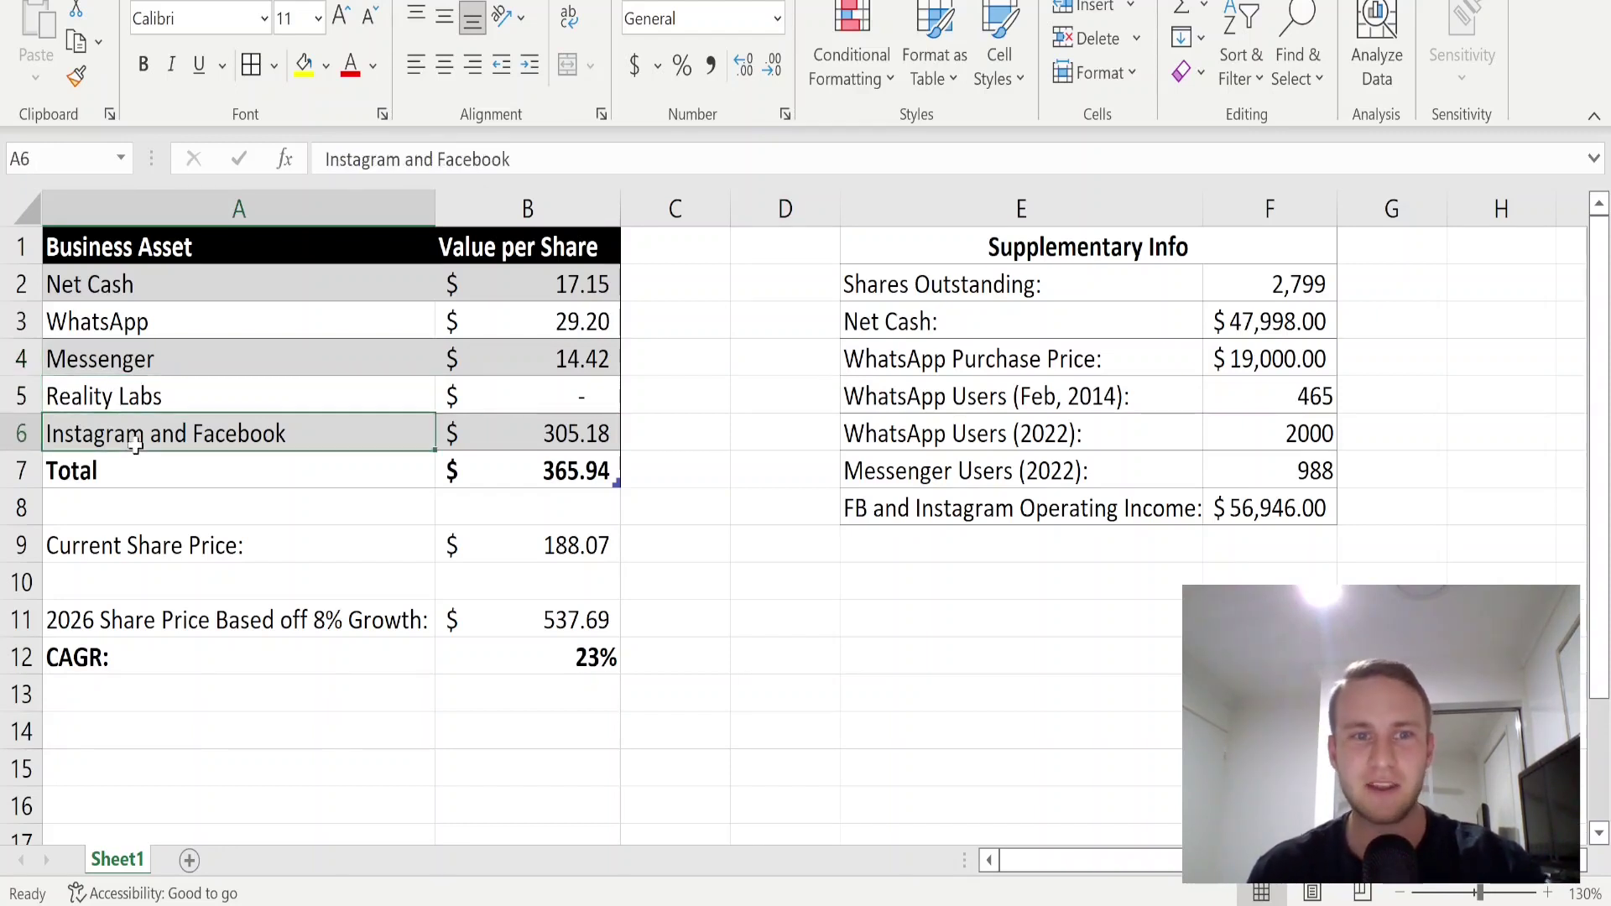
left_click(497, 287)
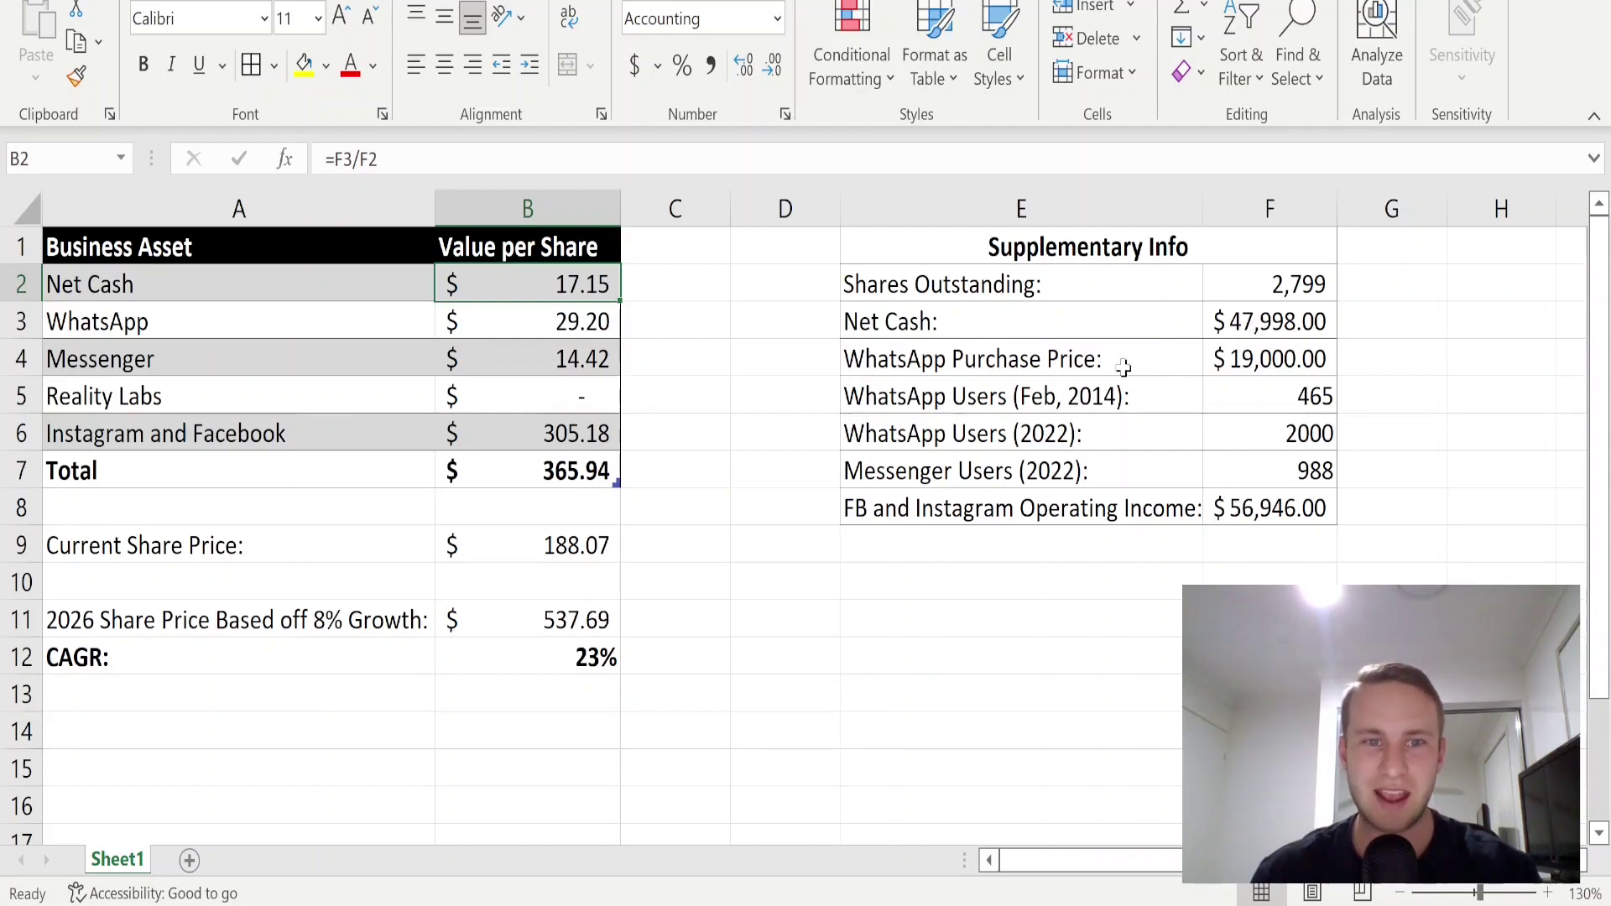
left_click(1246, 320)
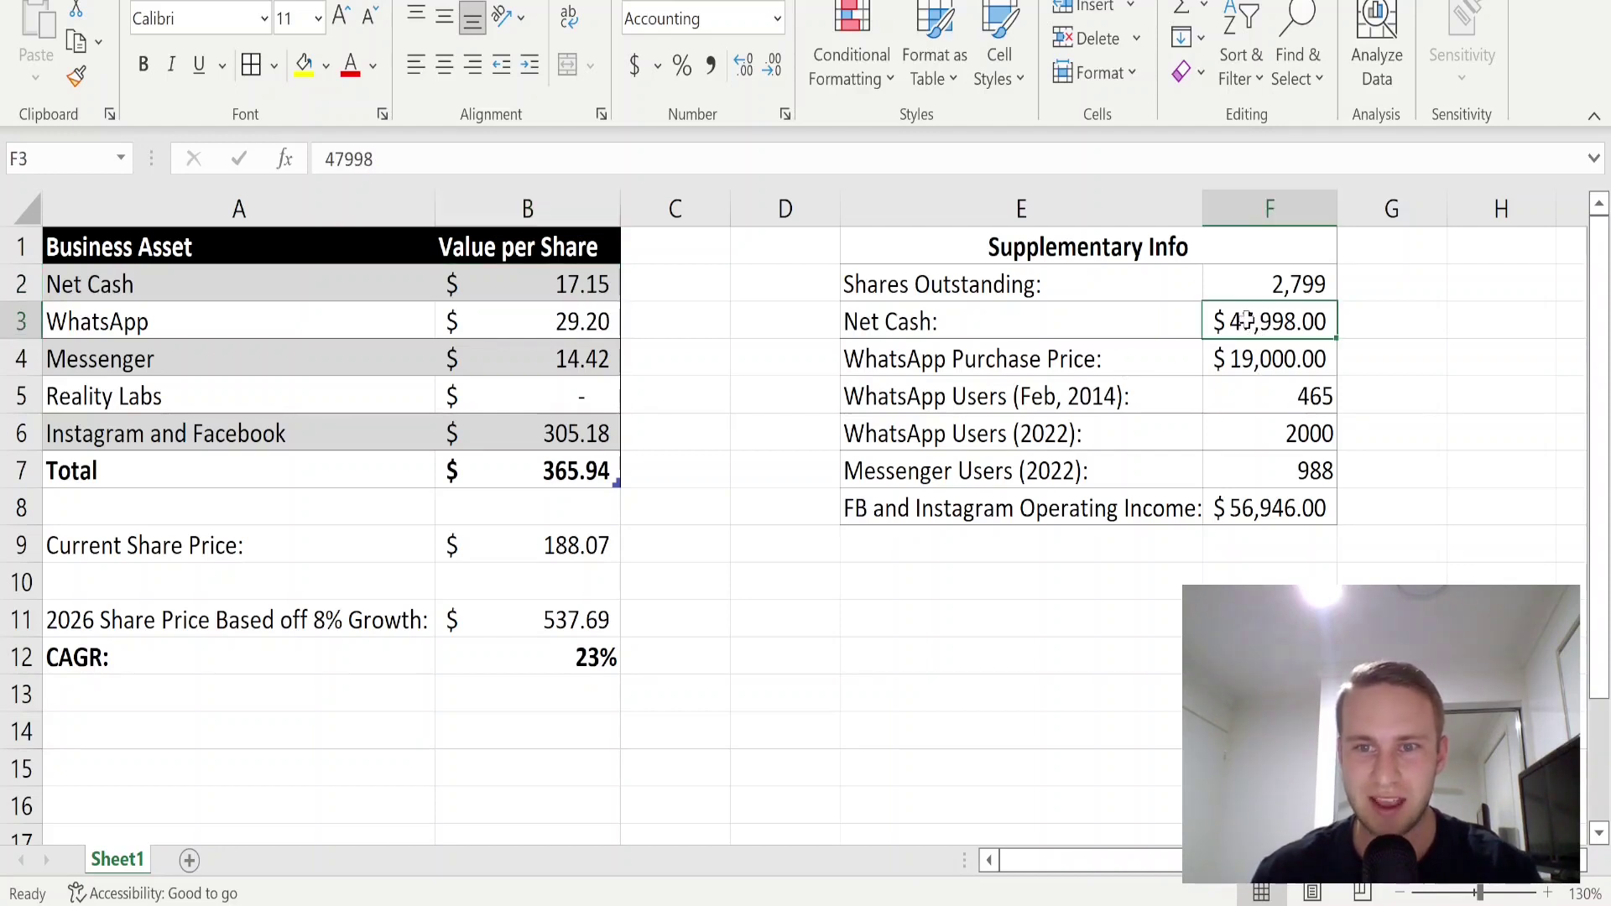
left_click(1263, 285)
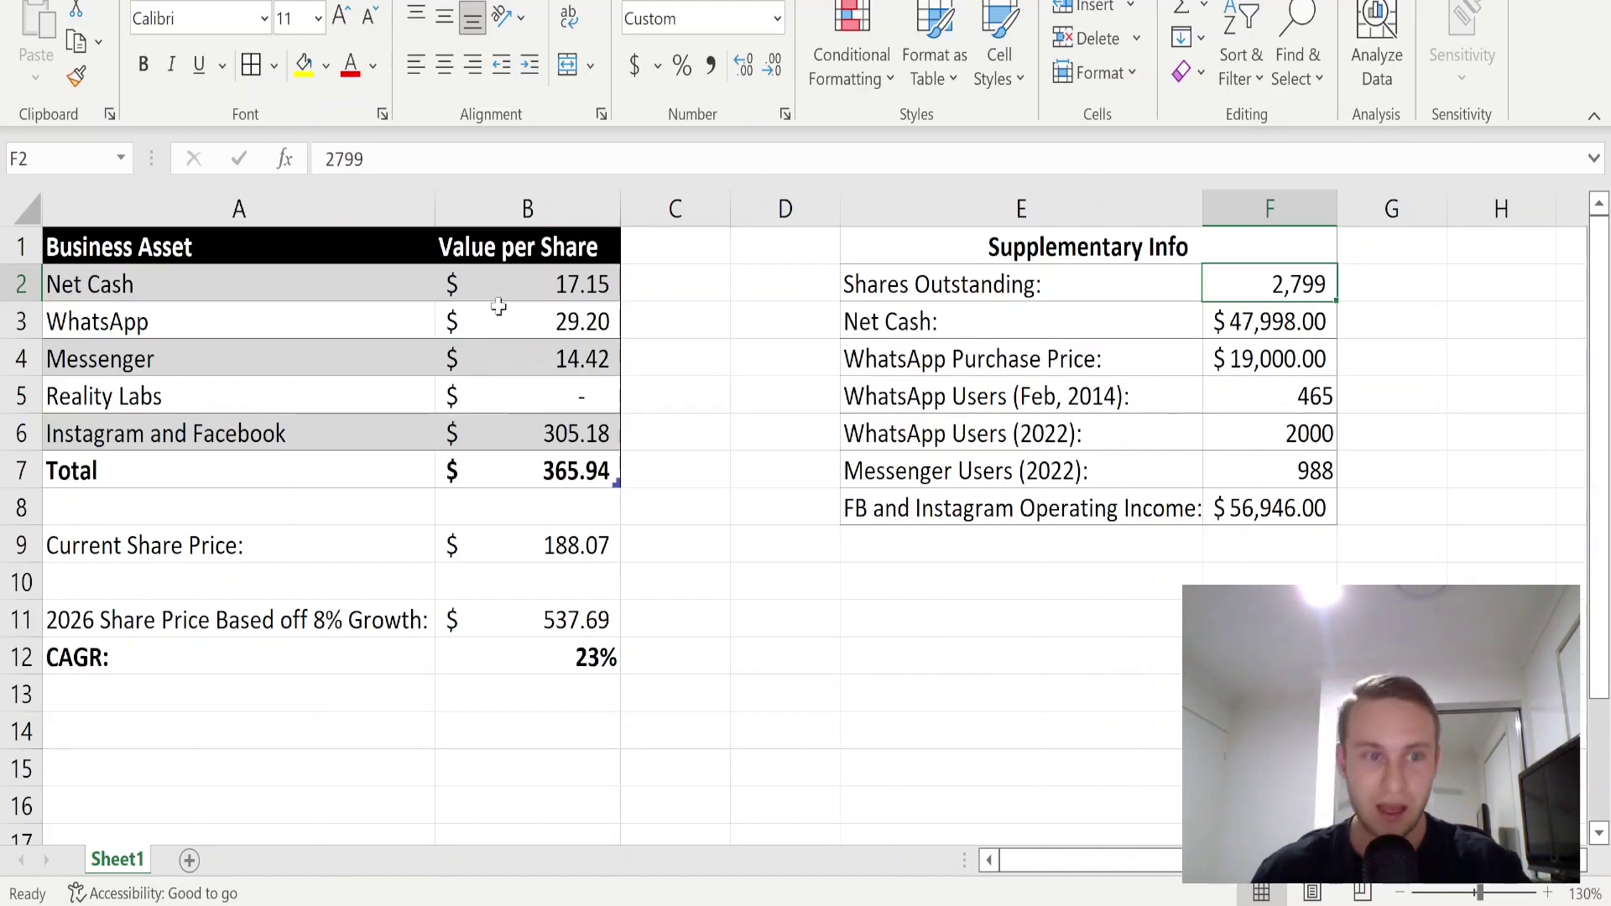
Step: Walk through the WhatsApp per-share formula: 19,000 purchase price, 465 users in 2014, 2000 in 2022
left_click(281, 329)
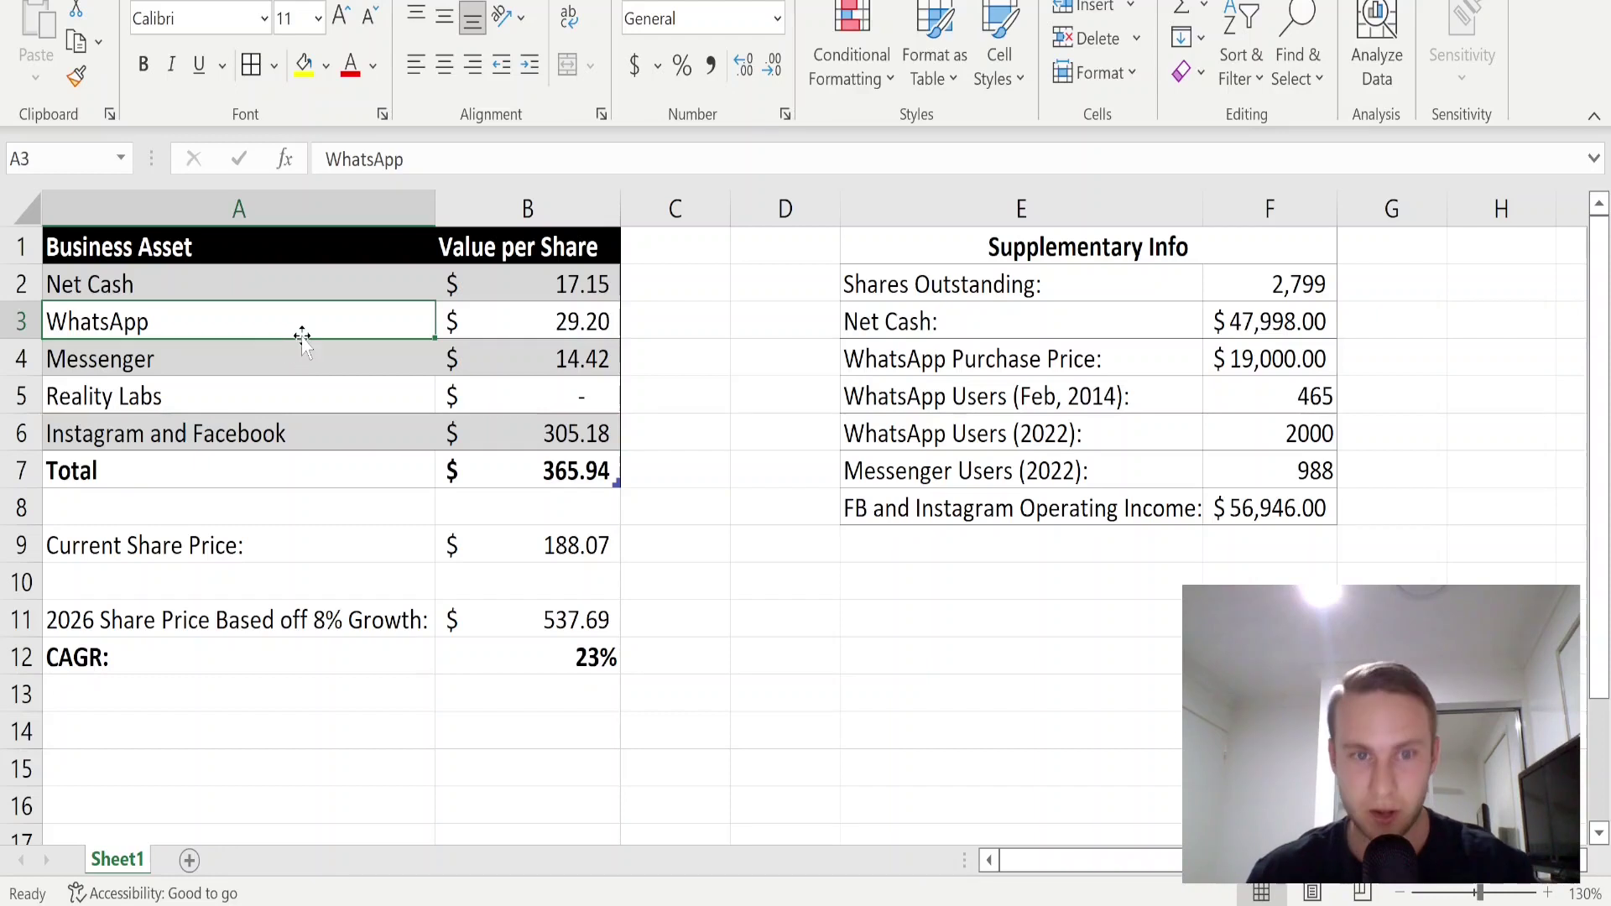
left_click(494, 332)
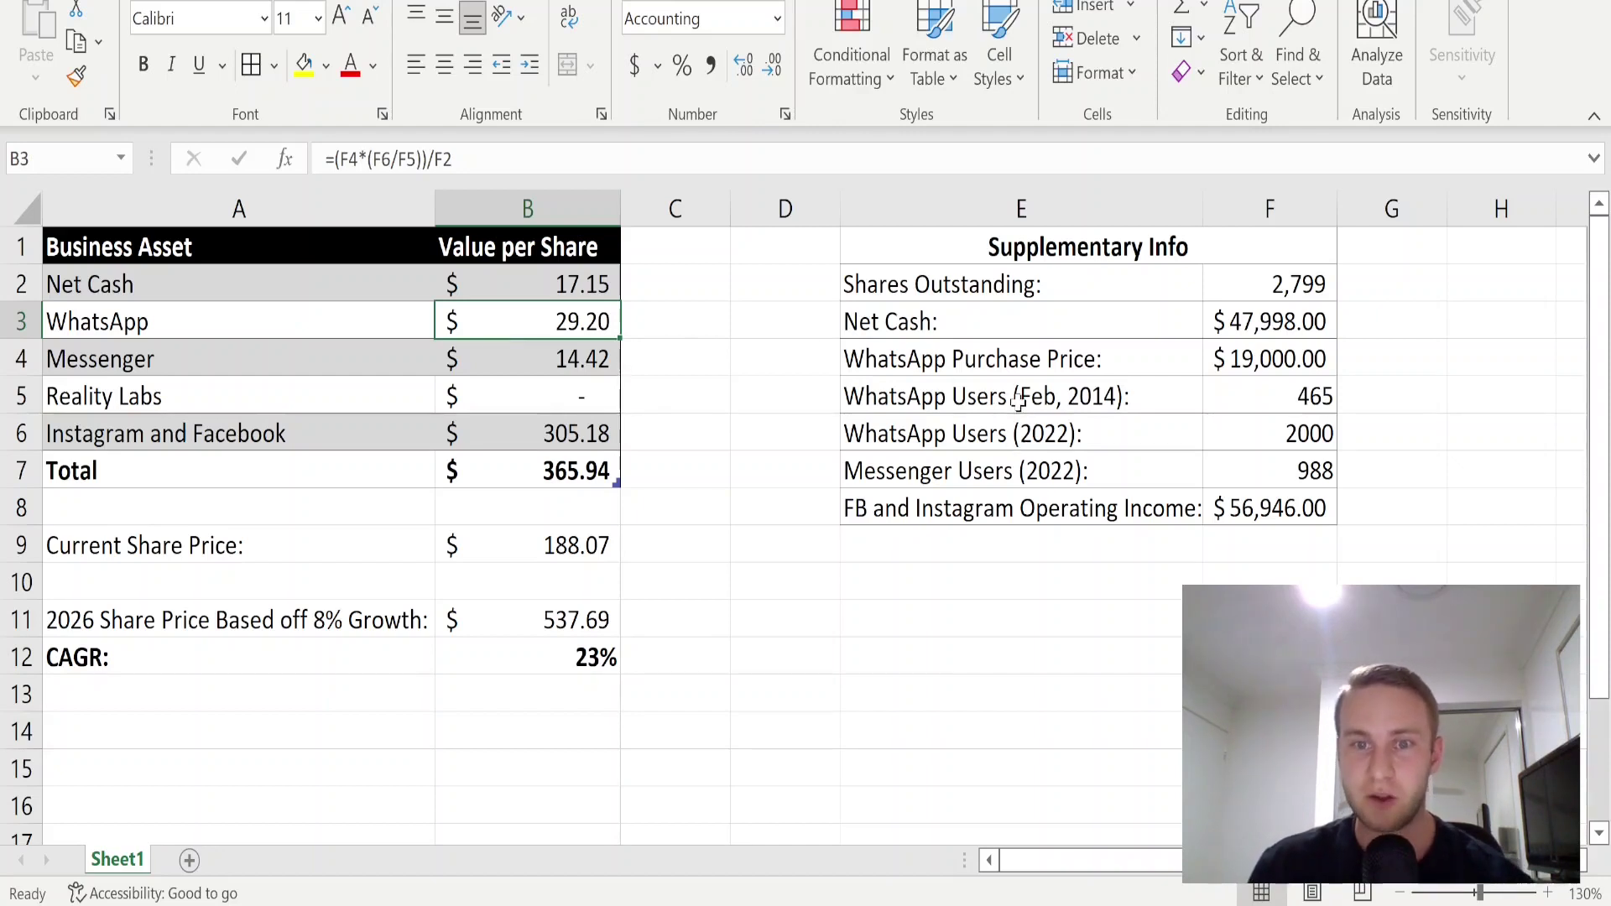
left_click(1017, 359)
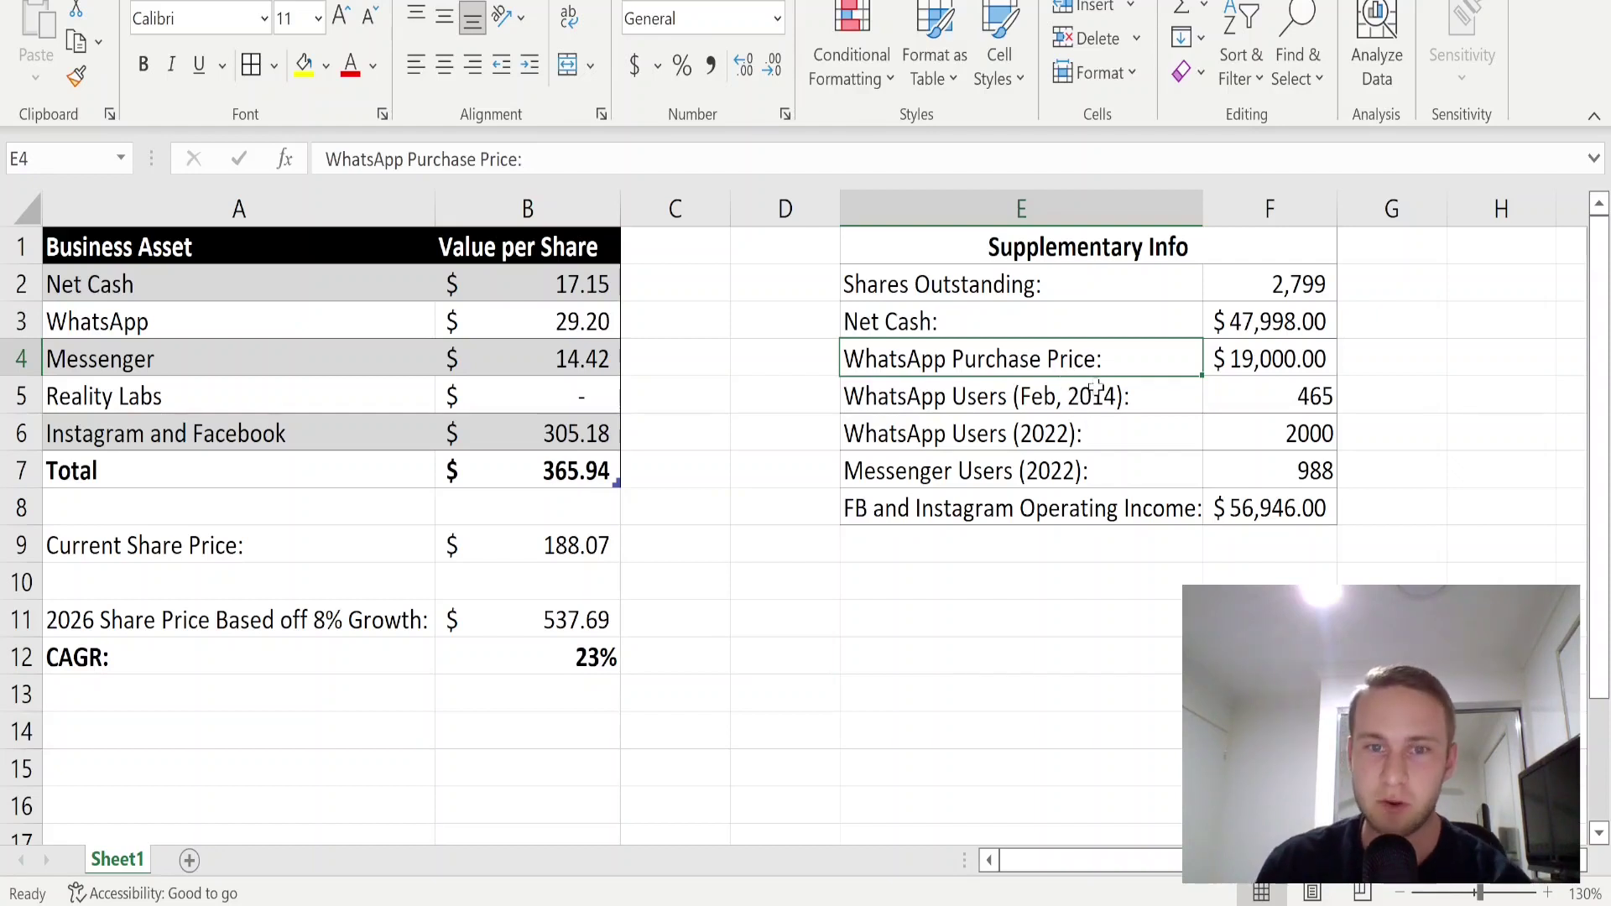
left_click(1310, 361)
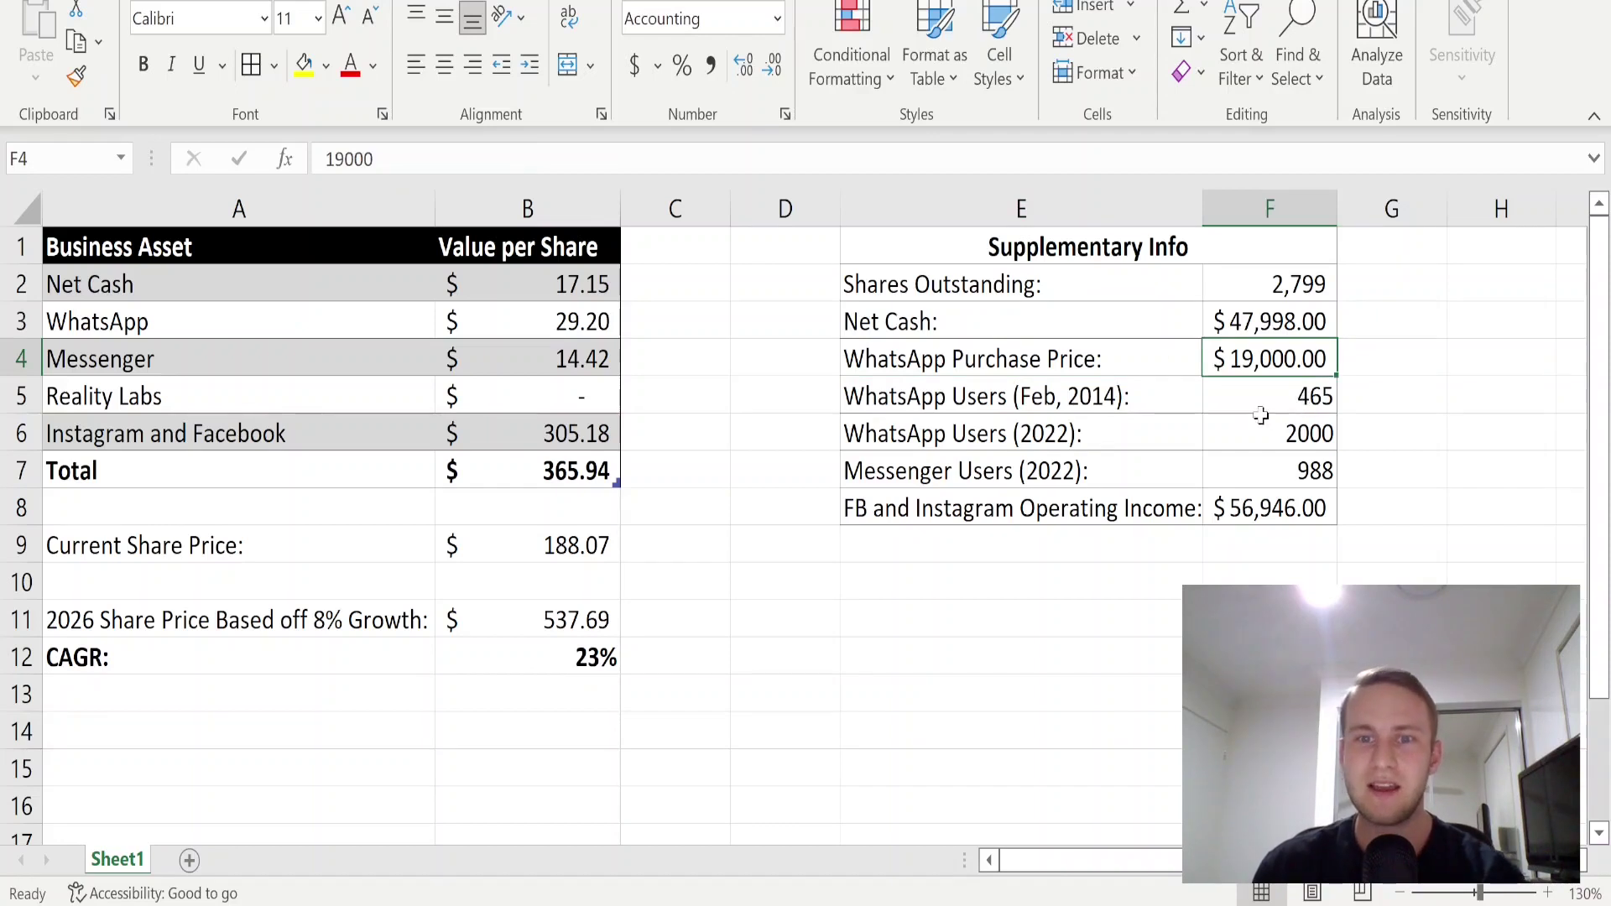
left_click(1256, 402)
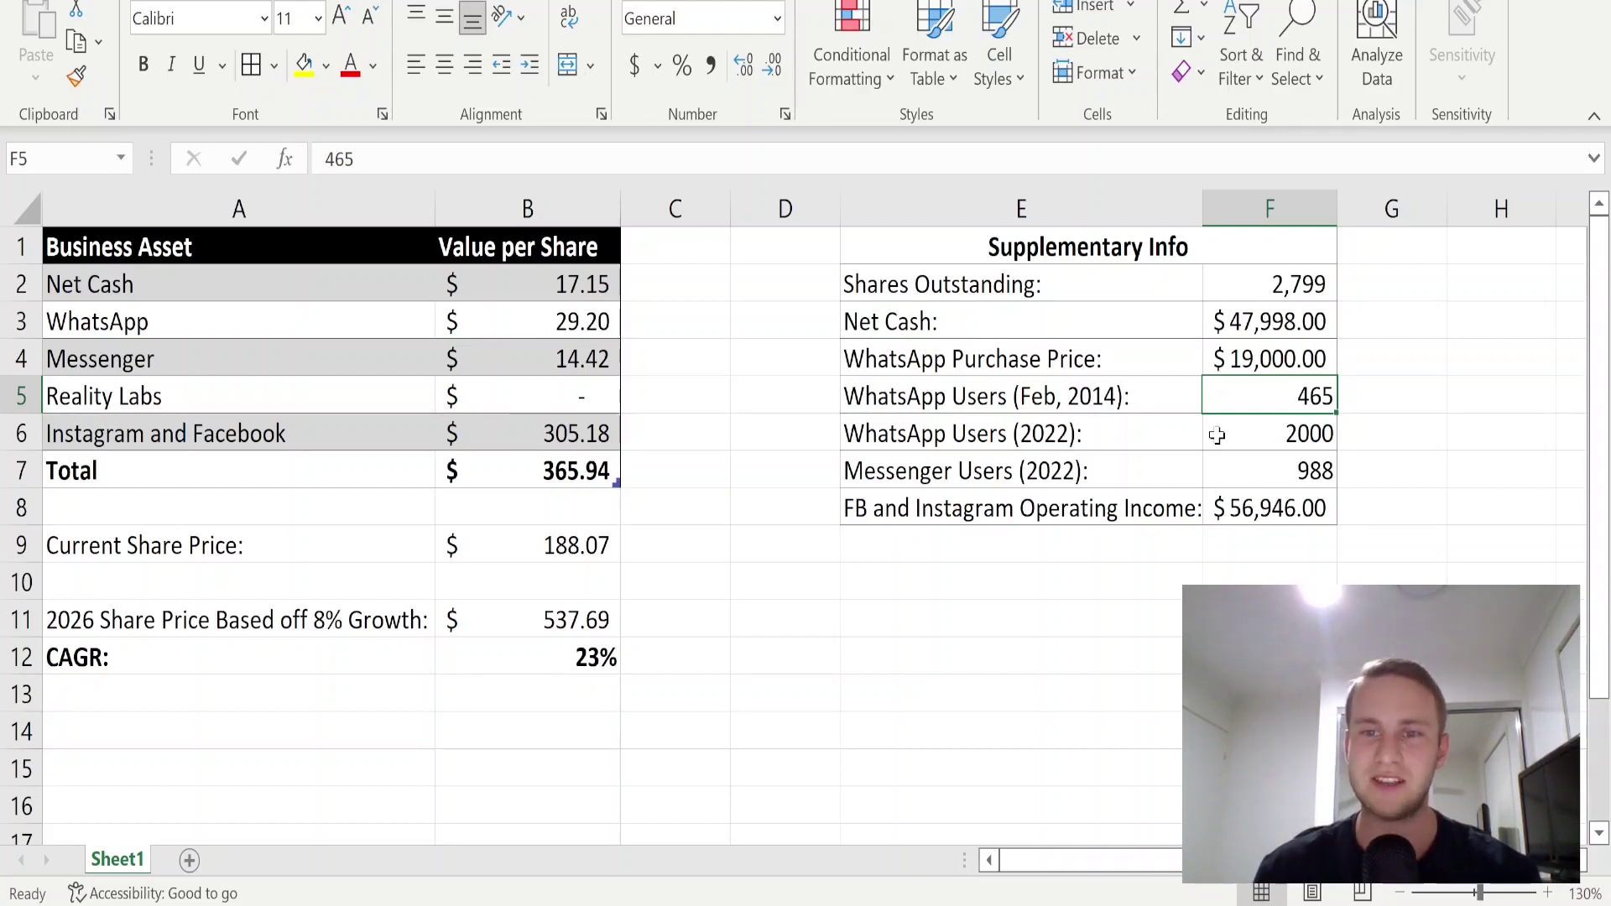
left_click(1264, 445)
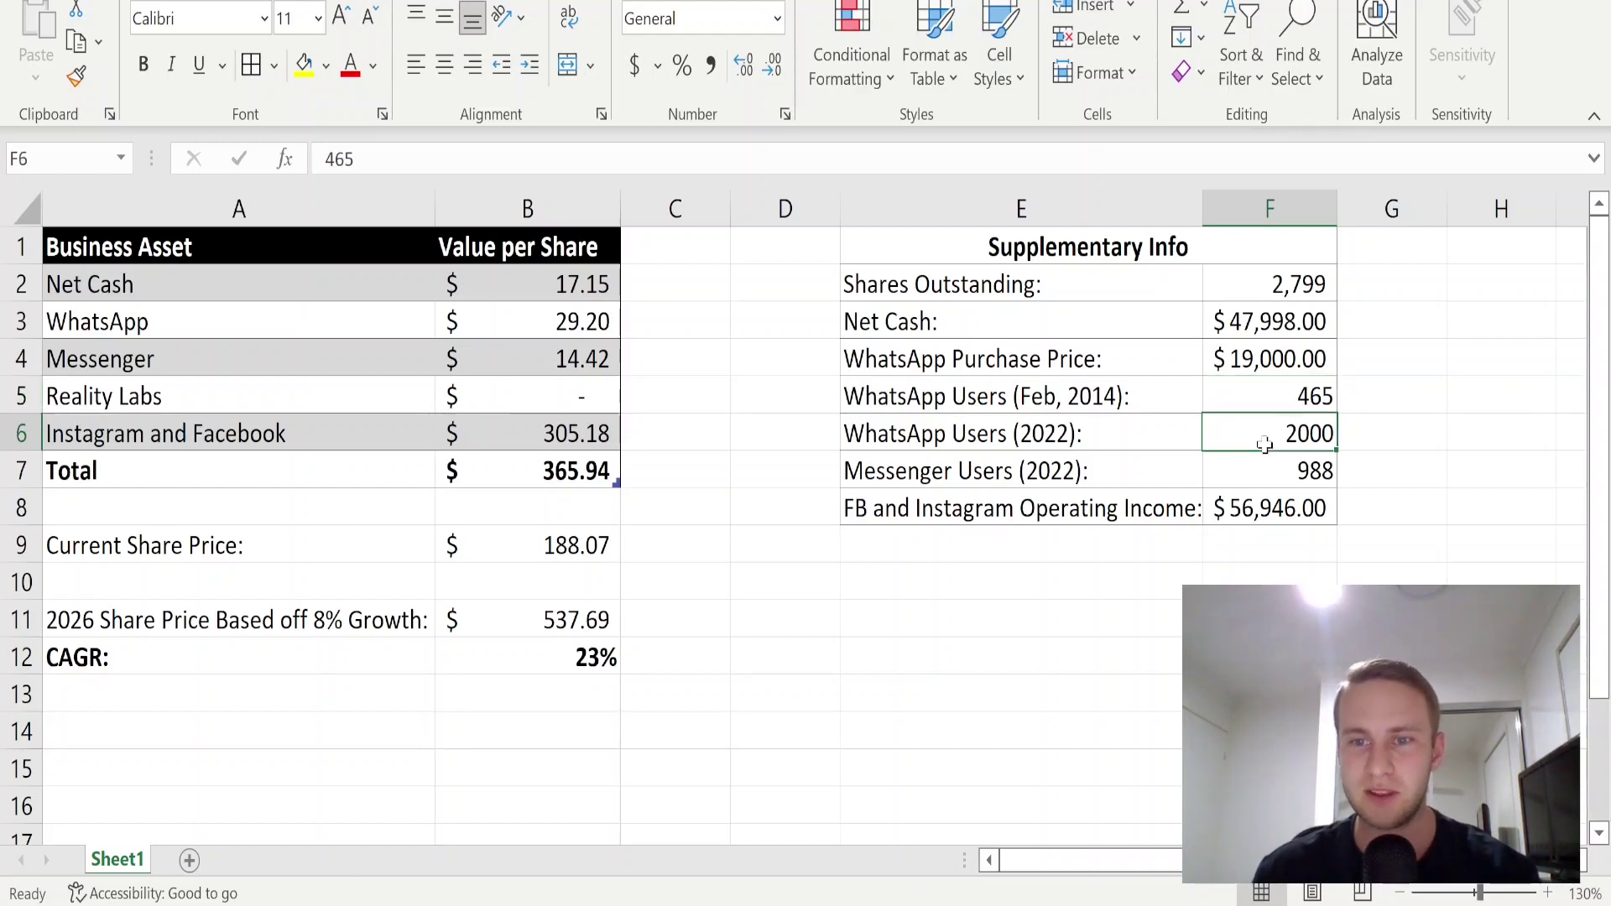
left_click(1258, 402)
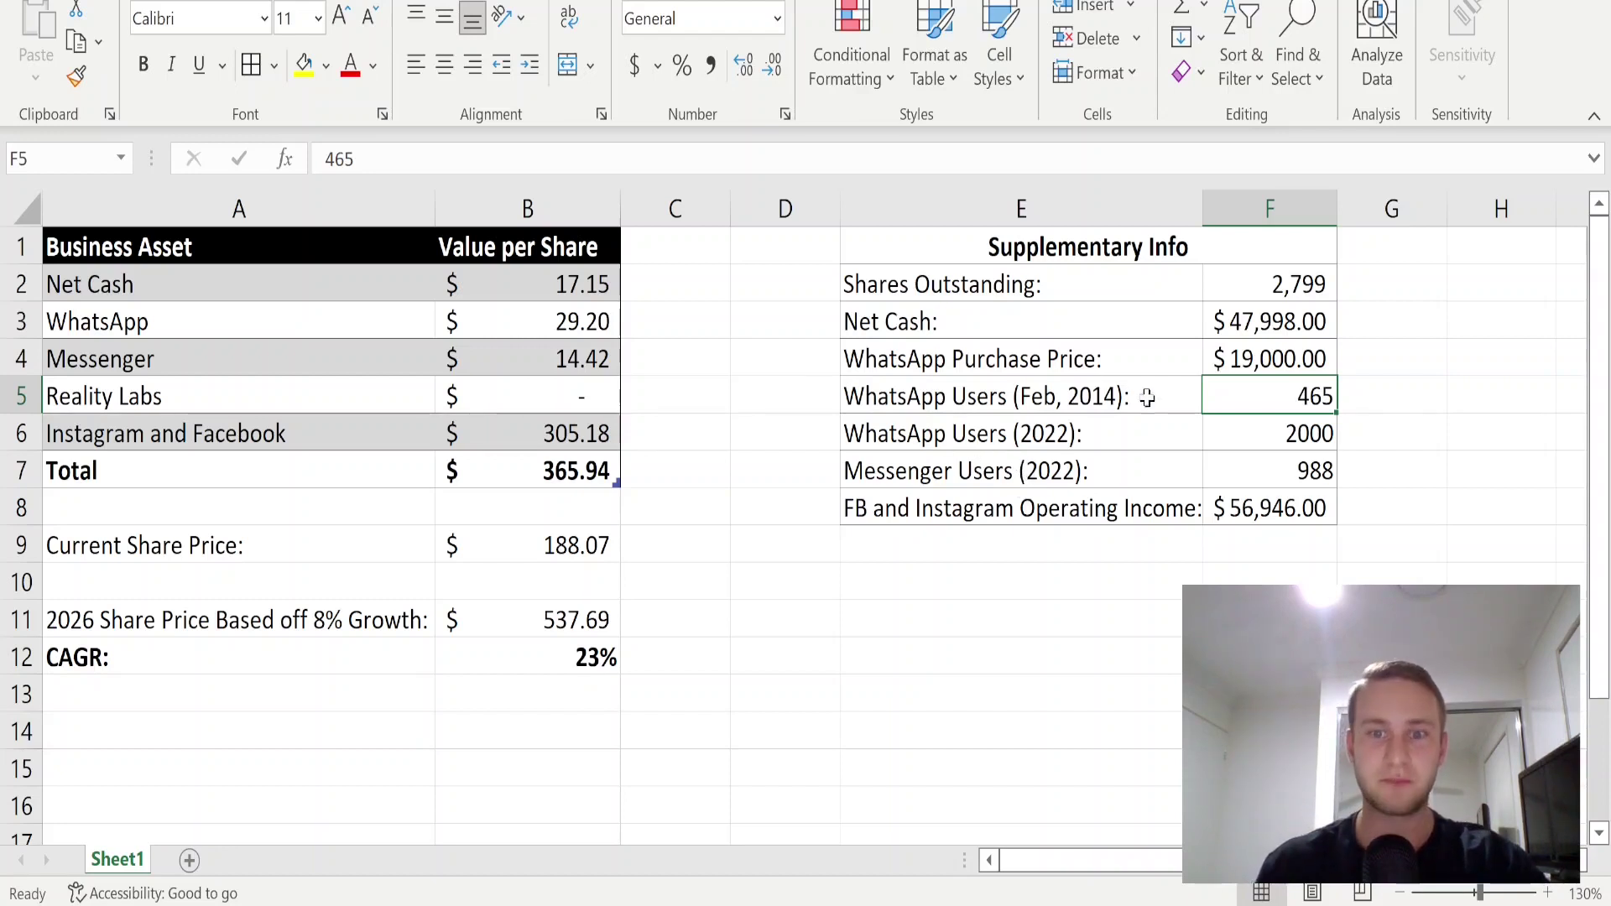
left_click(1244, 352)
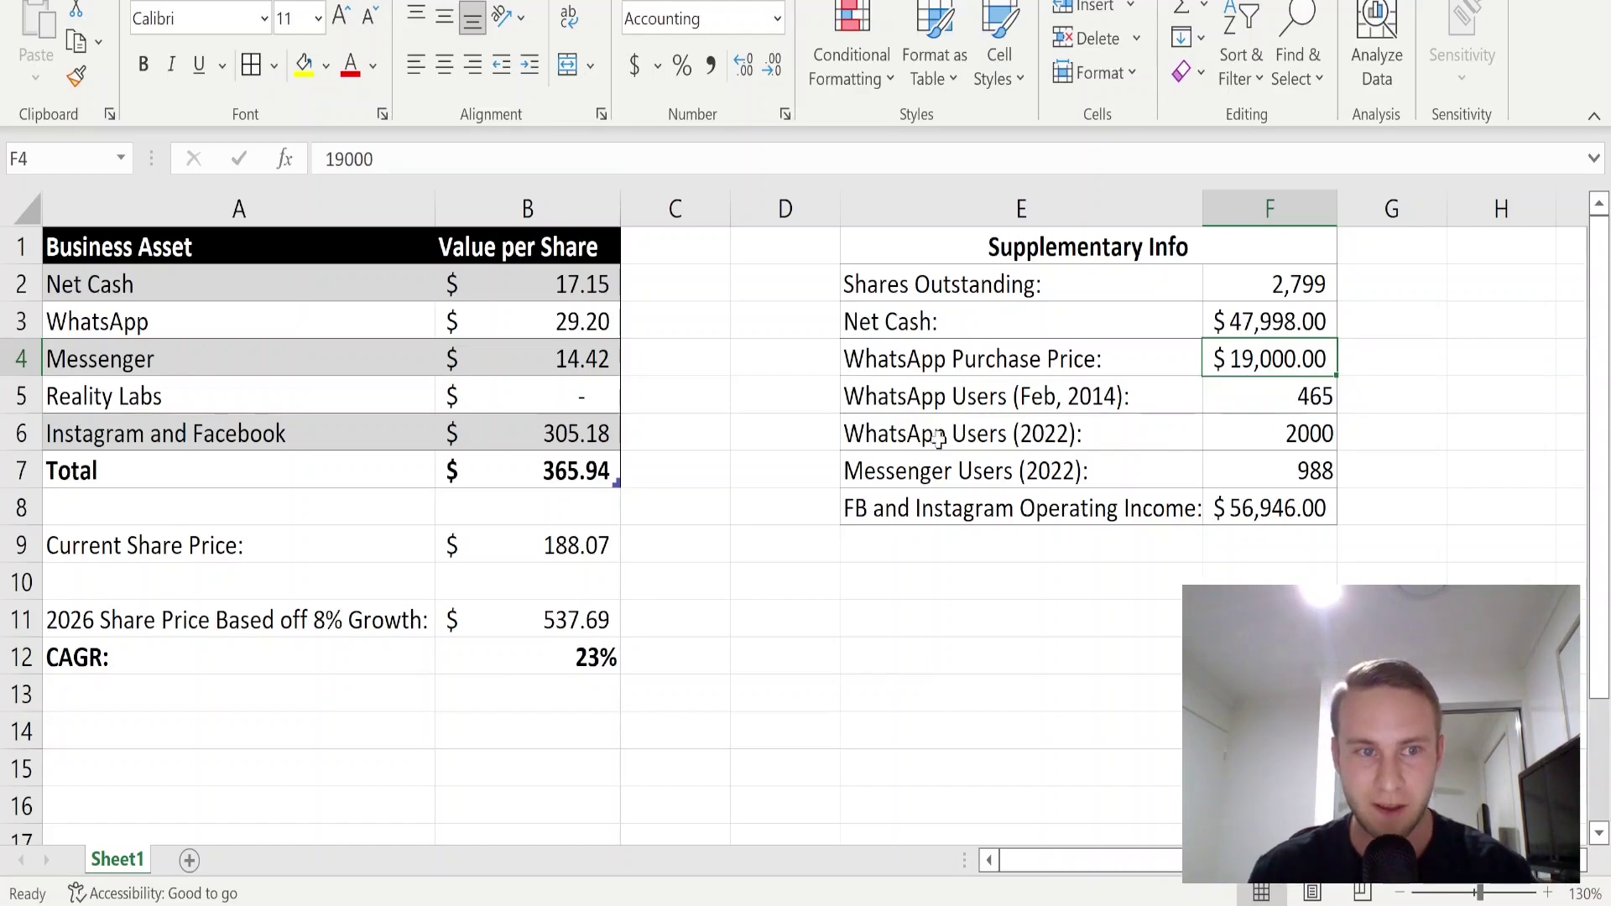
left_click(585, 325)
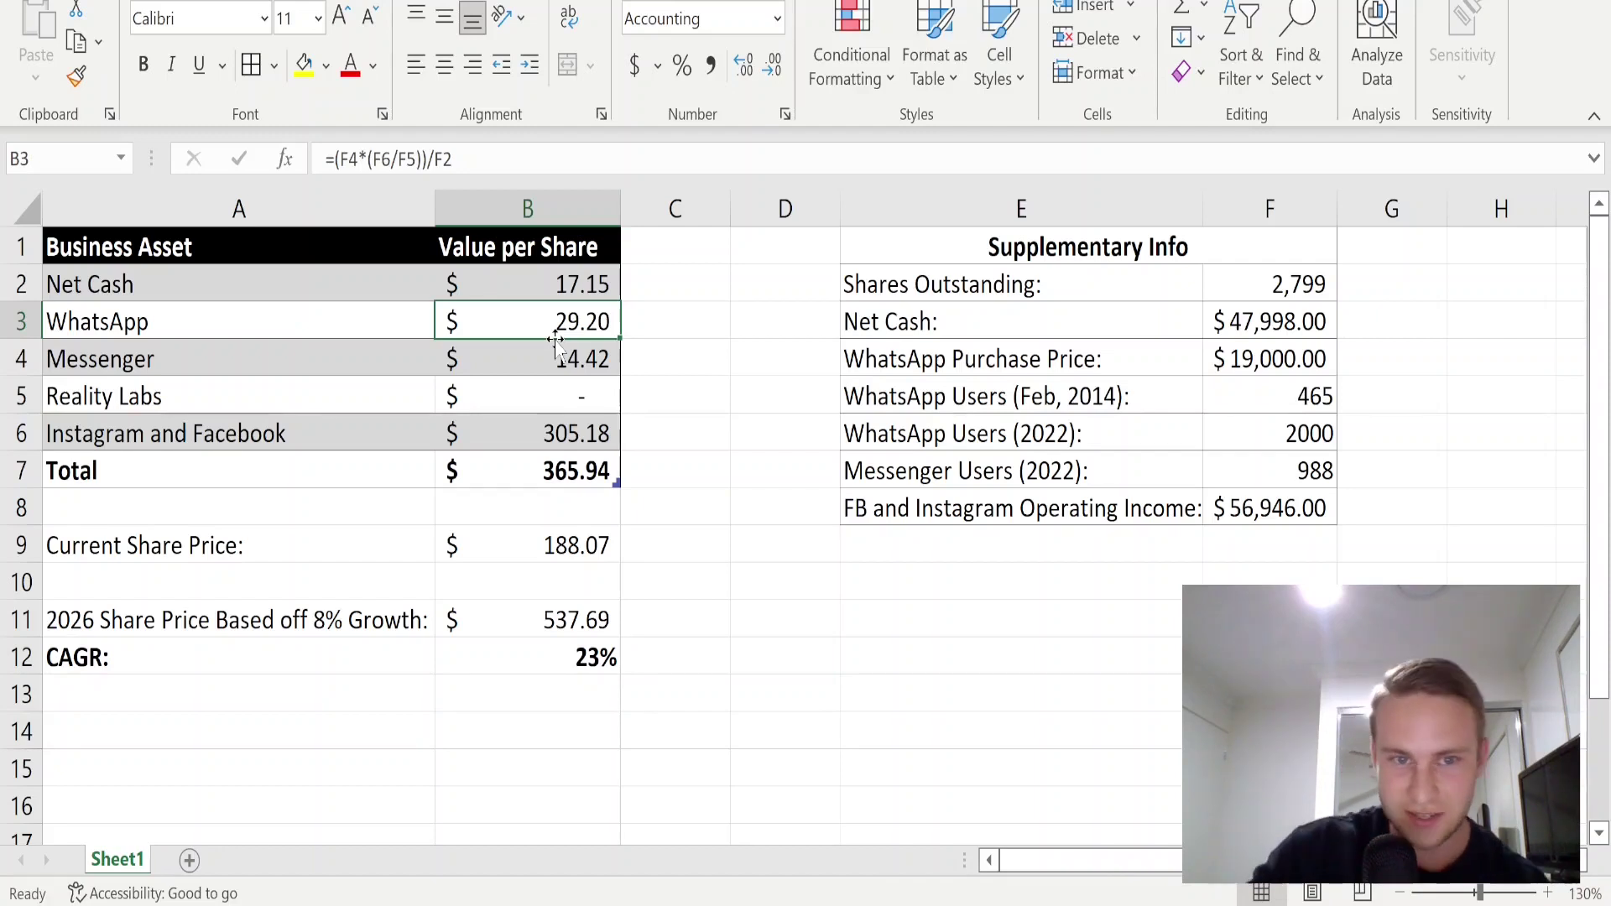
Step: Explain Messenger's value from 988 users against WhatsApp's 2000, and Reality Labs valued at zero
left_click(557, 346)
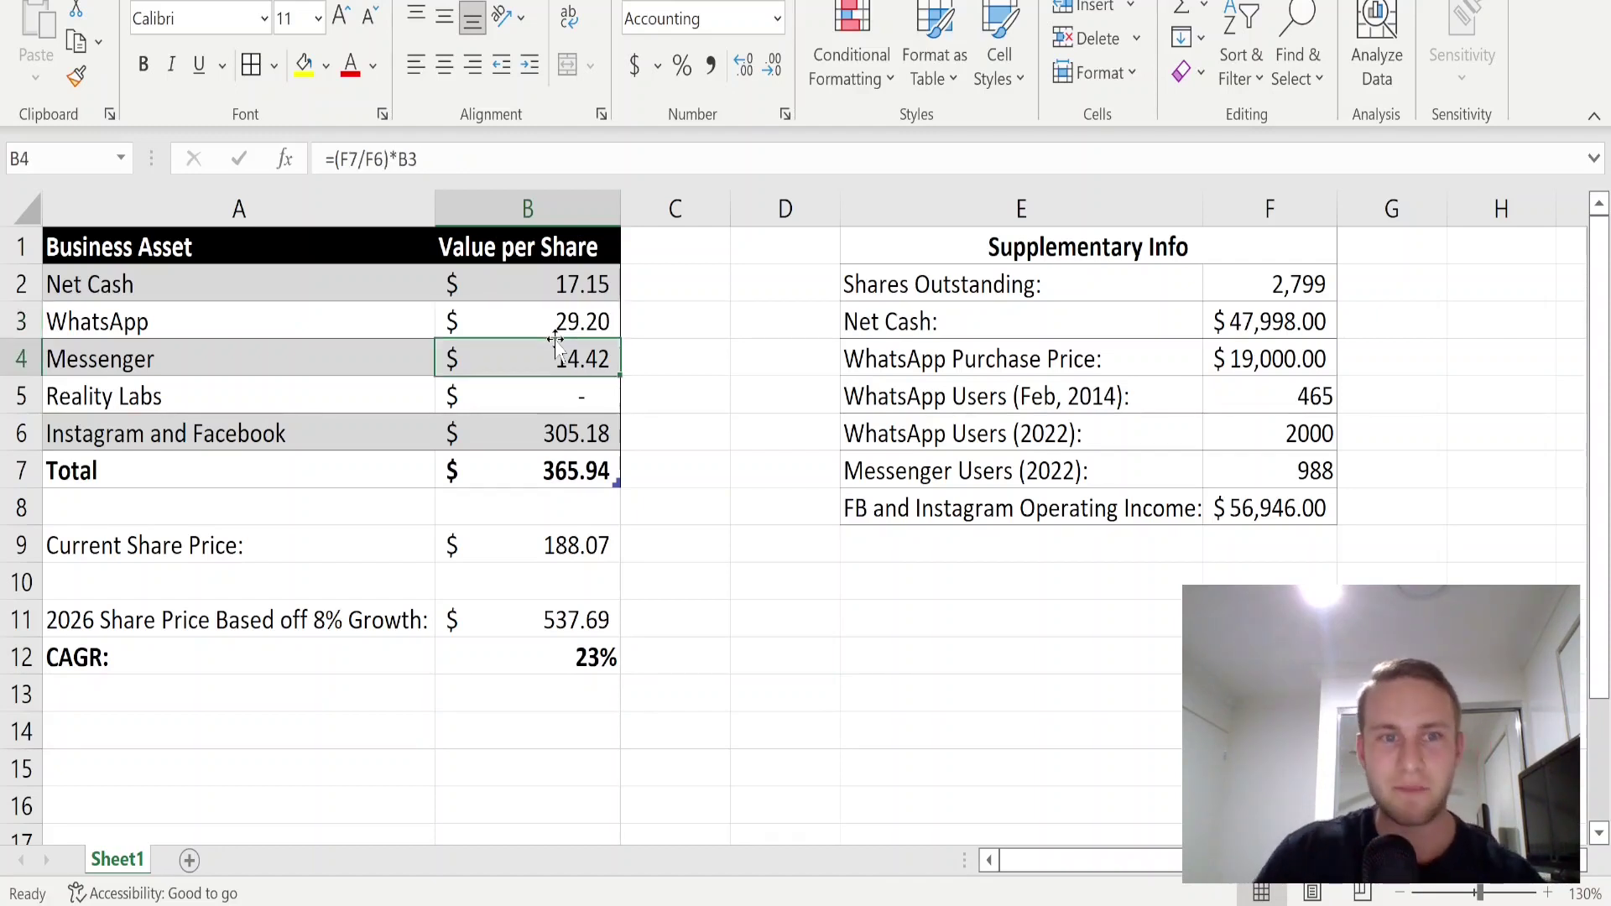
left_click(1273, 478)
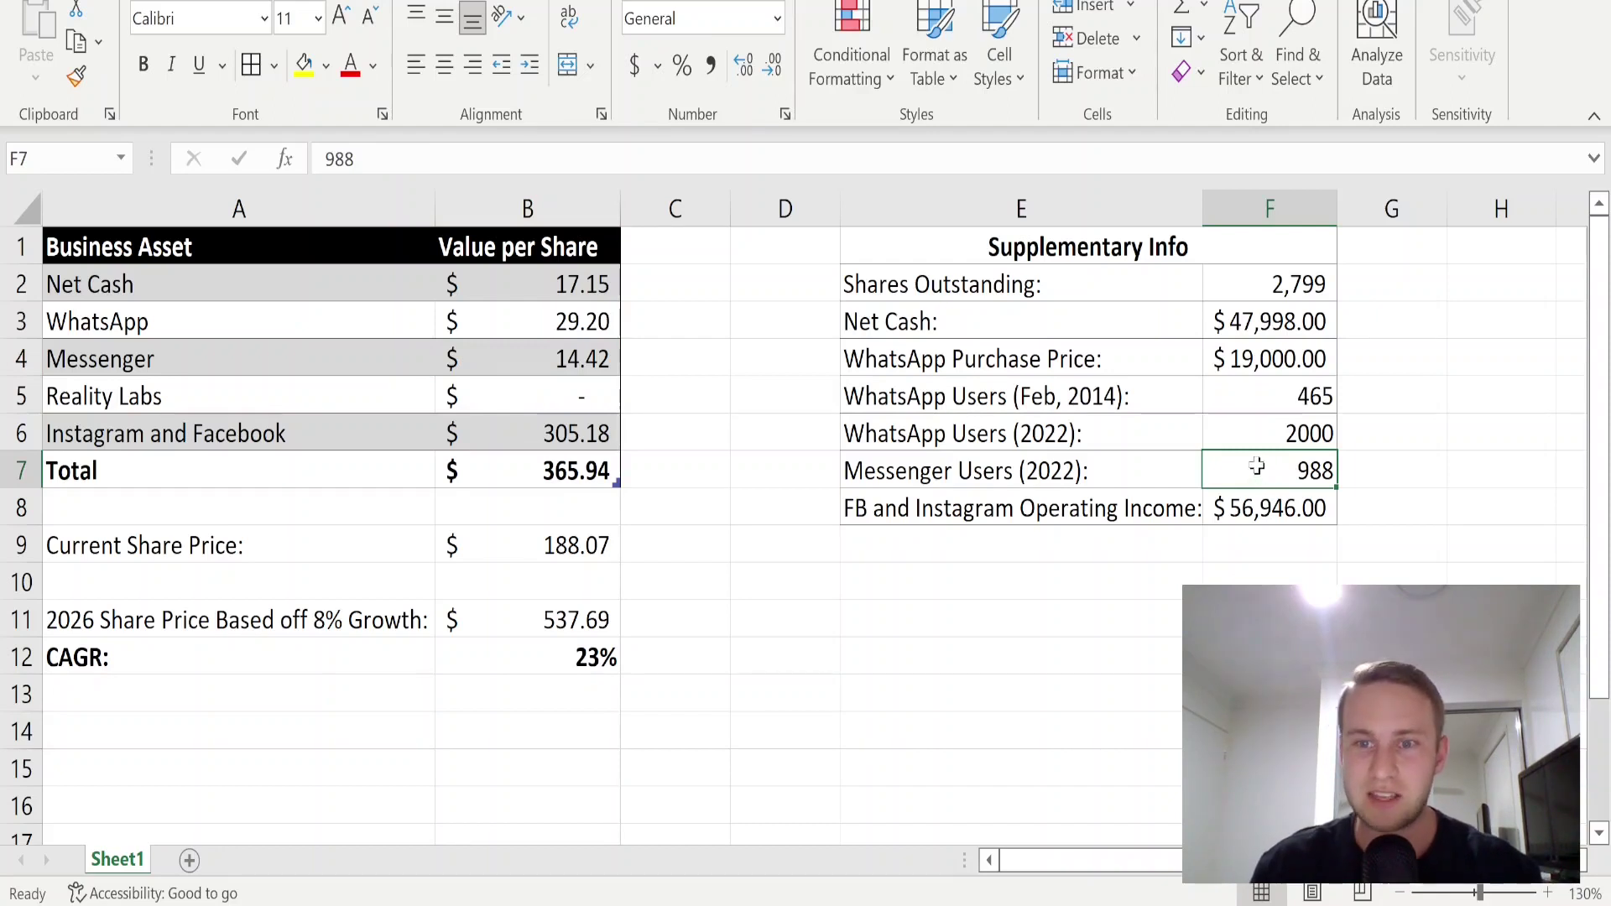
left_click(1254, 437)
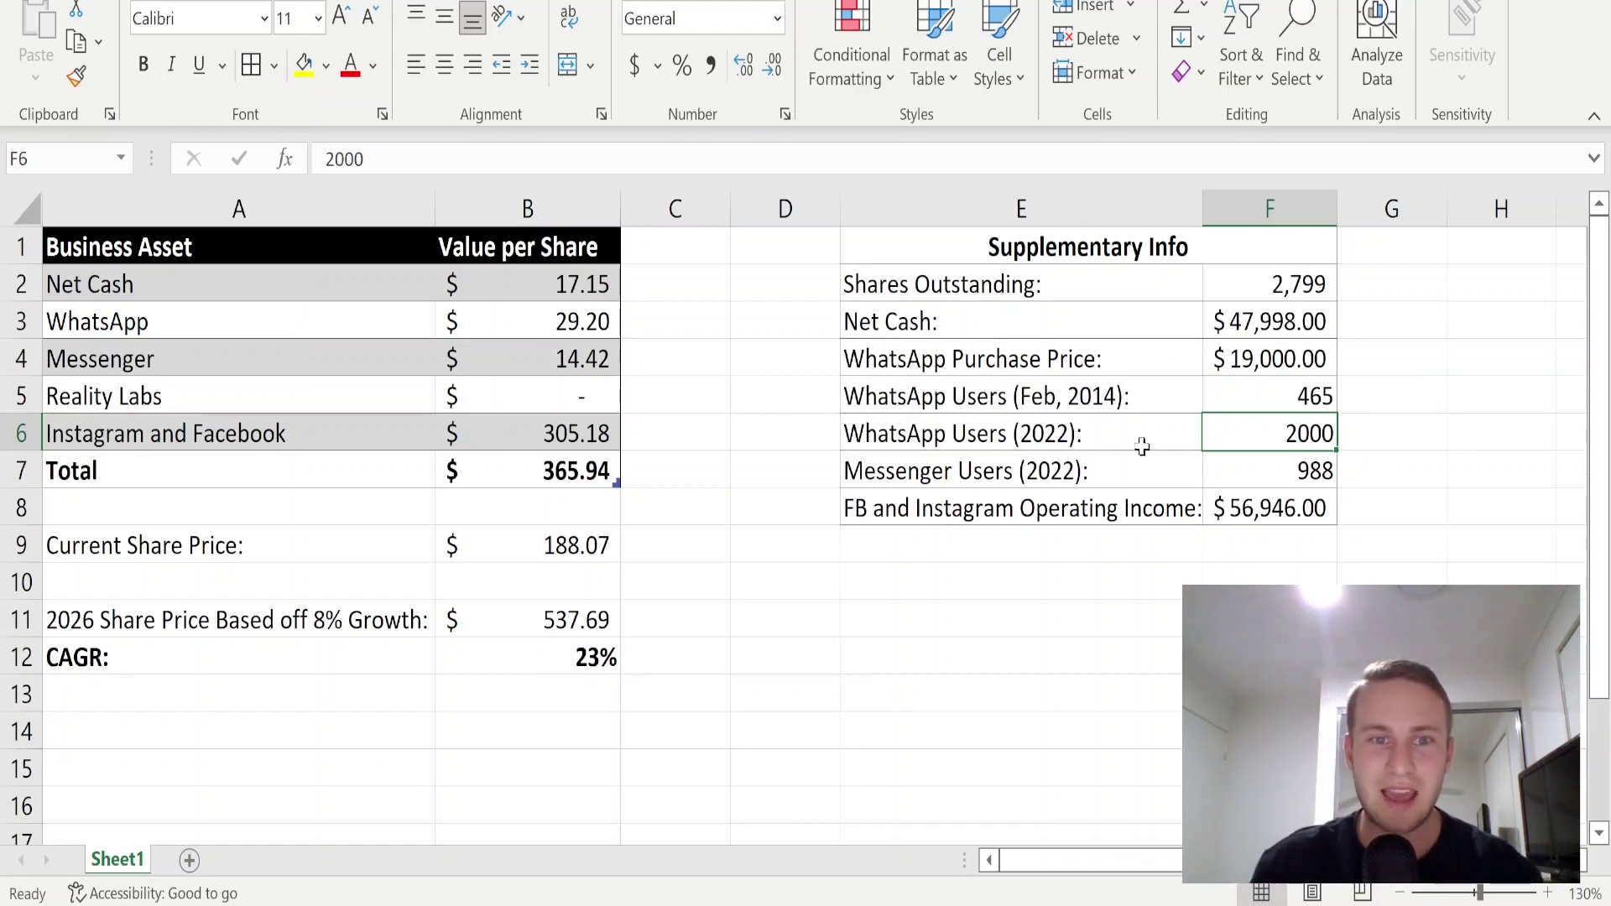
left_click(557, 345)
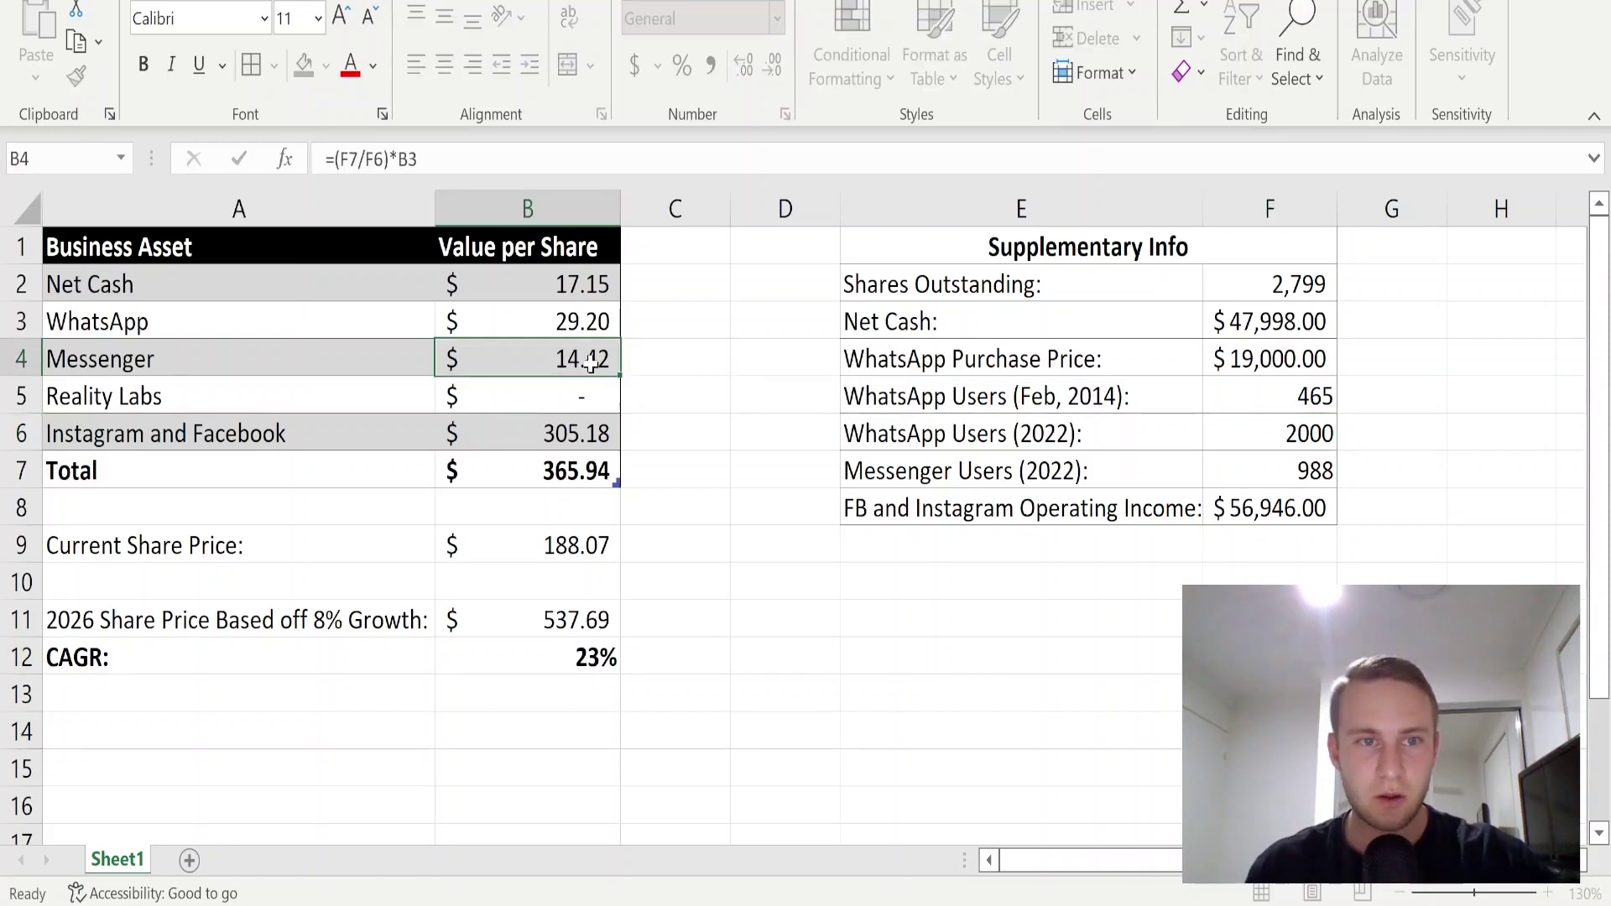
left_click(571, 329)
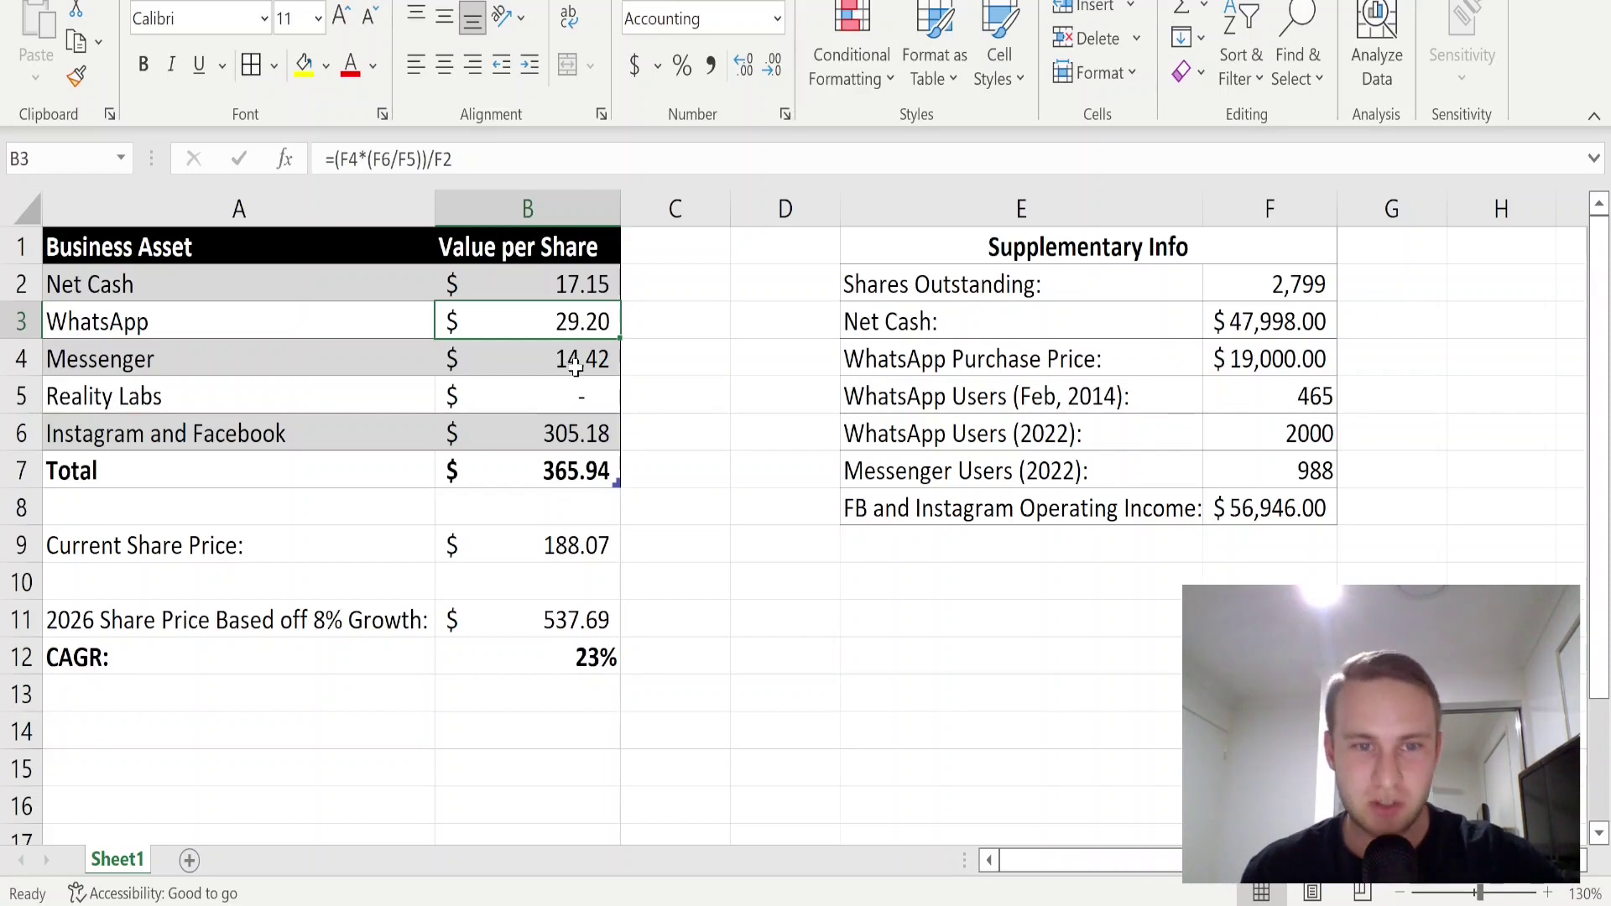
left_click(572, 359)
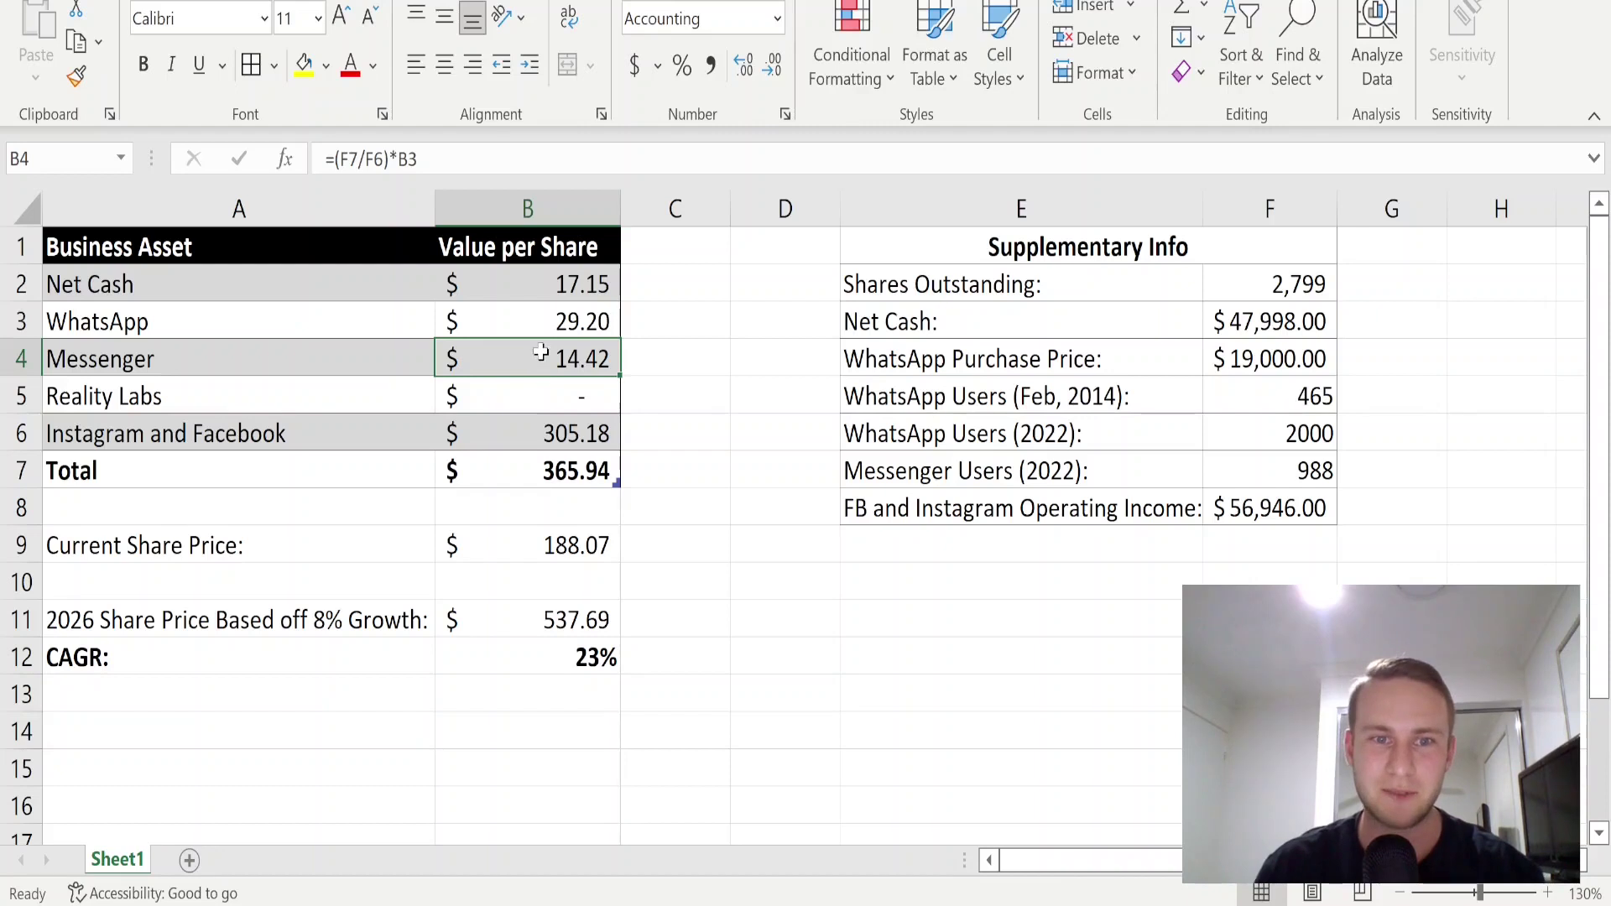
left_click(516, 395)
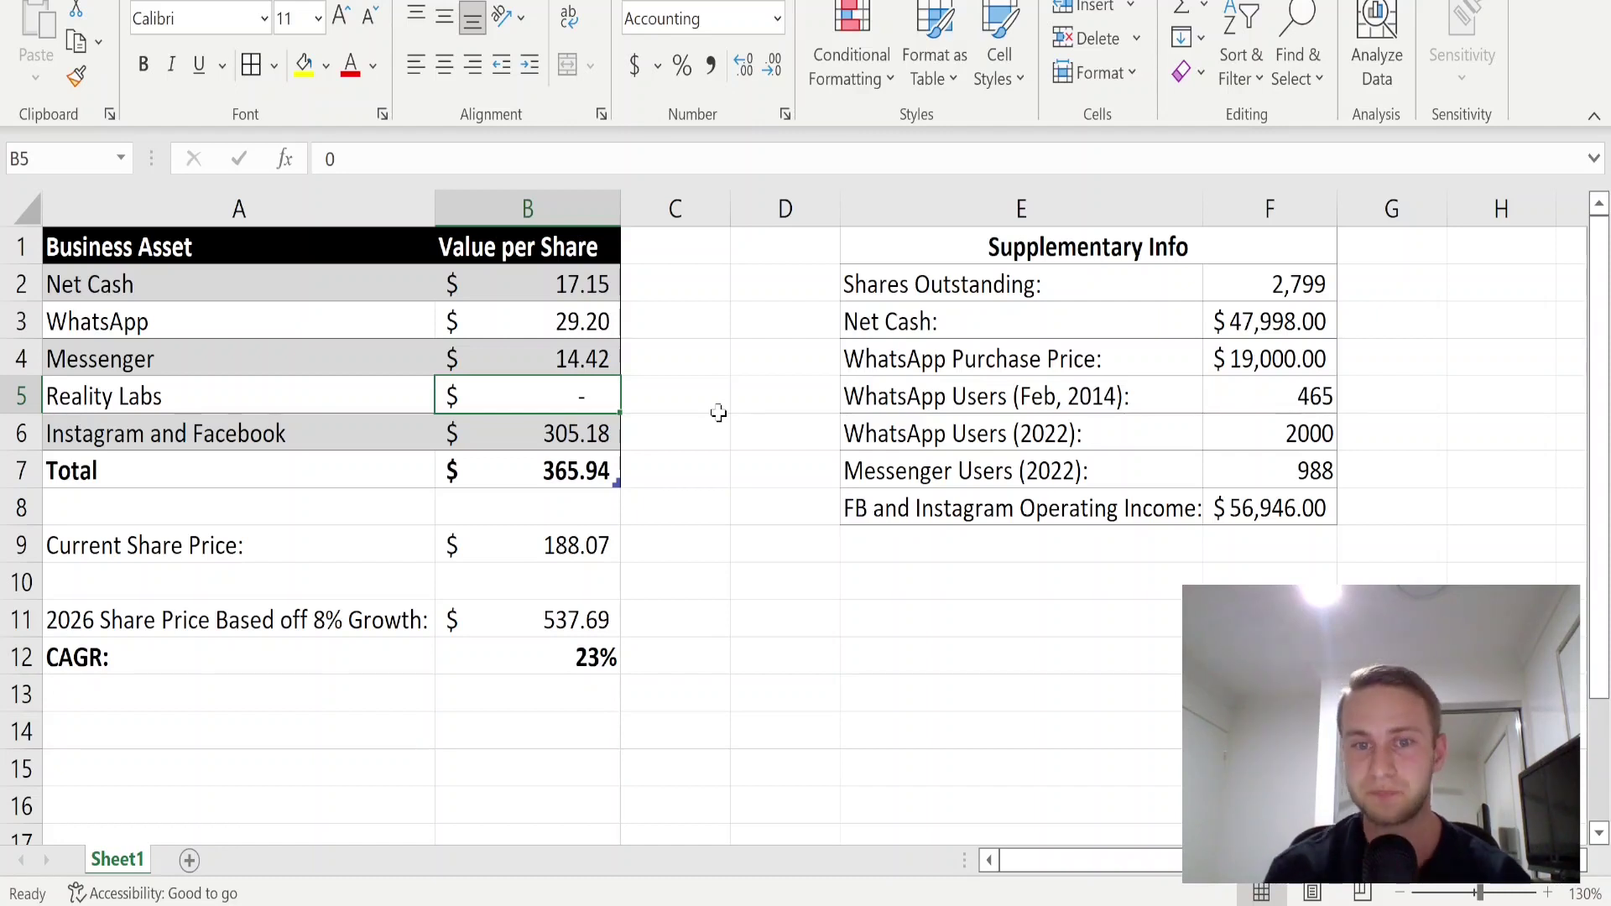
Step: Show the Instagram and Facebook value from 56,946 operating income and the total-sum formula
key("Down")
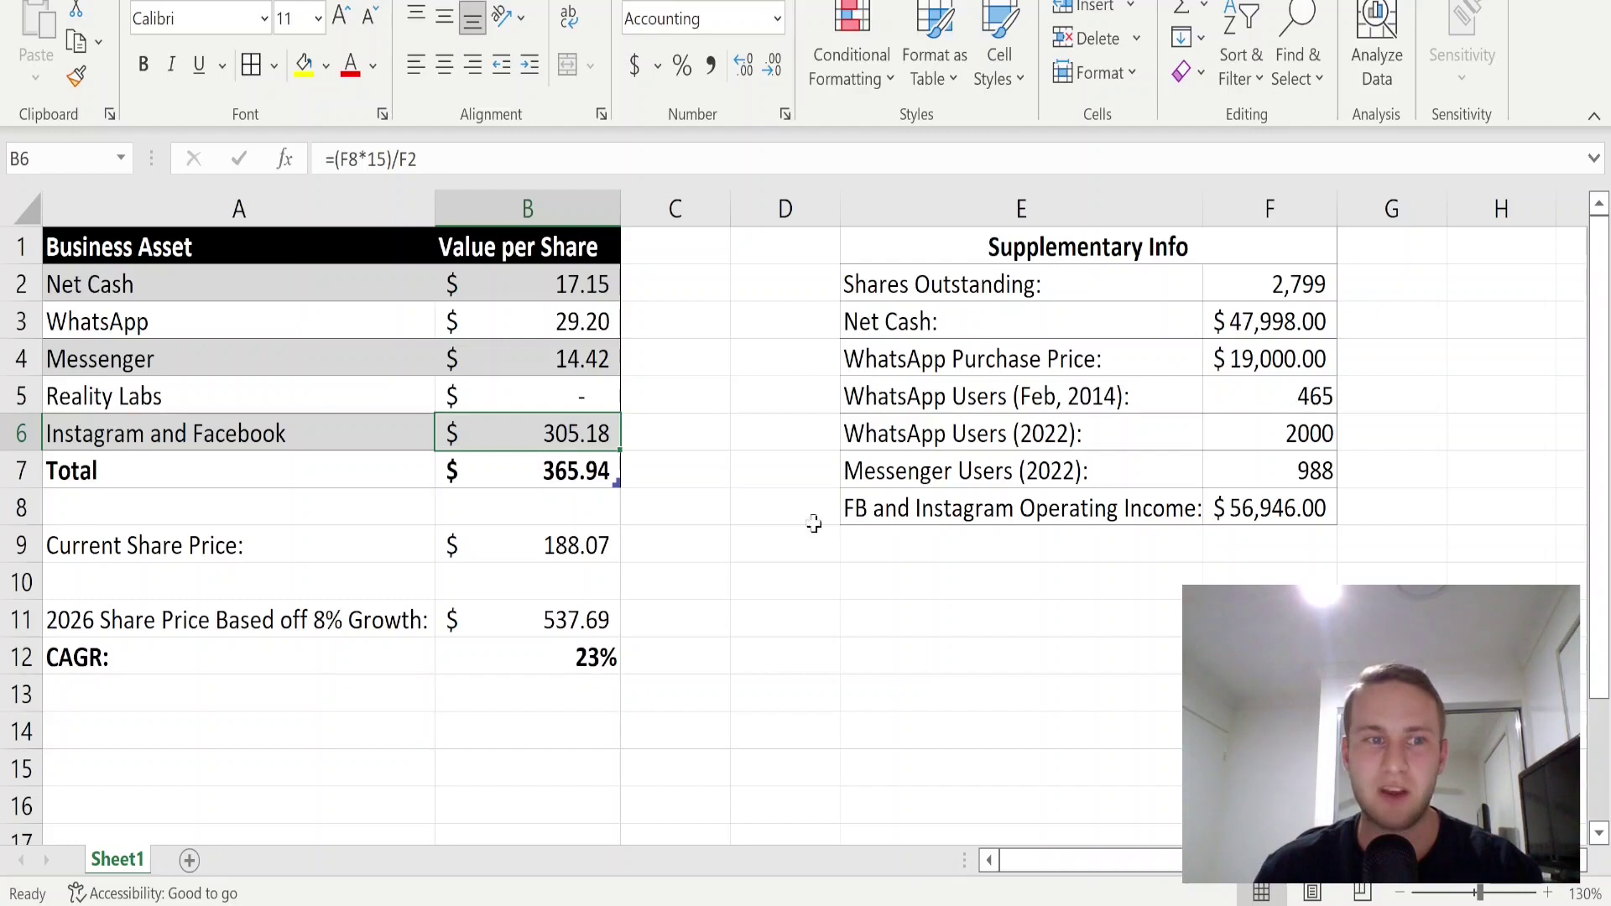
left_click(276, 361)
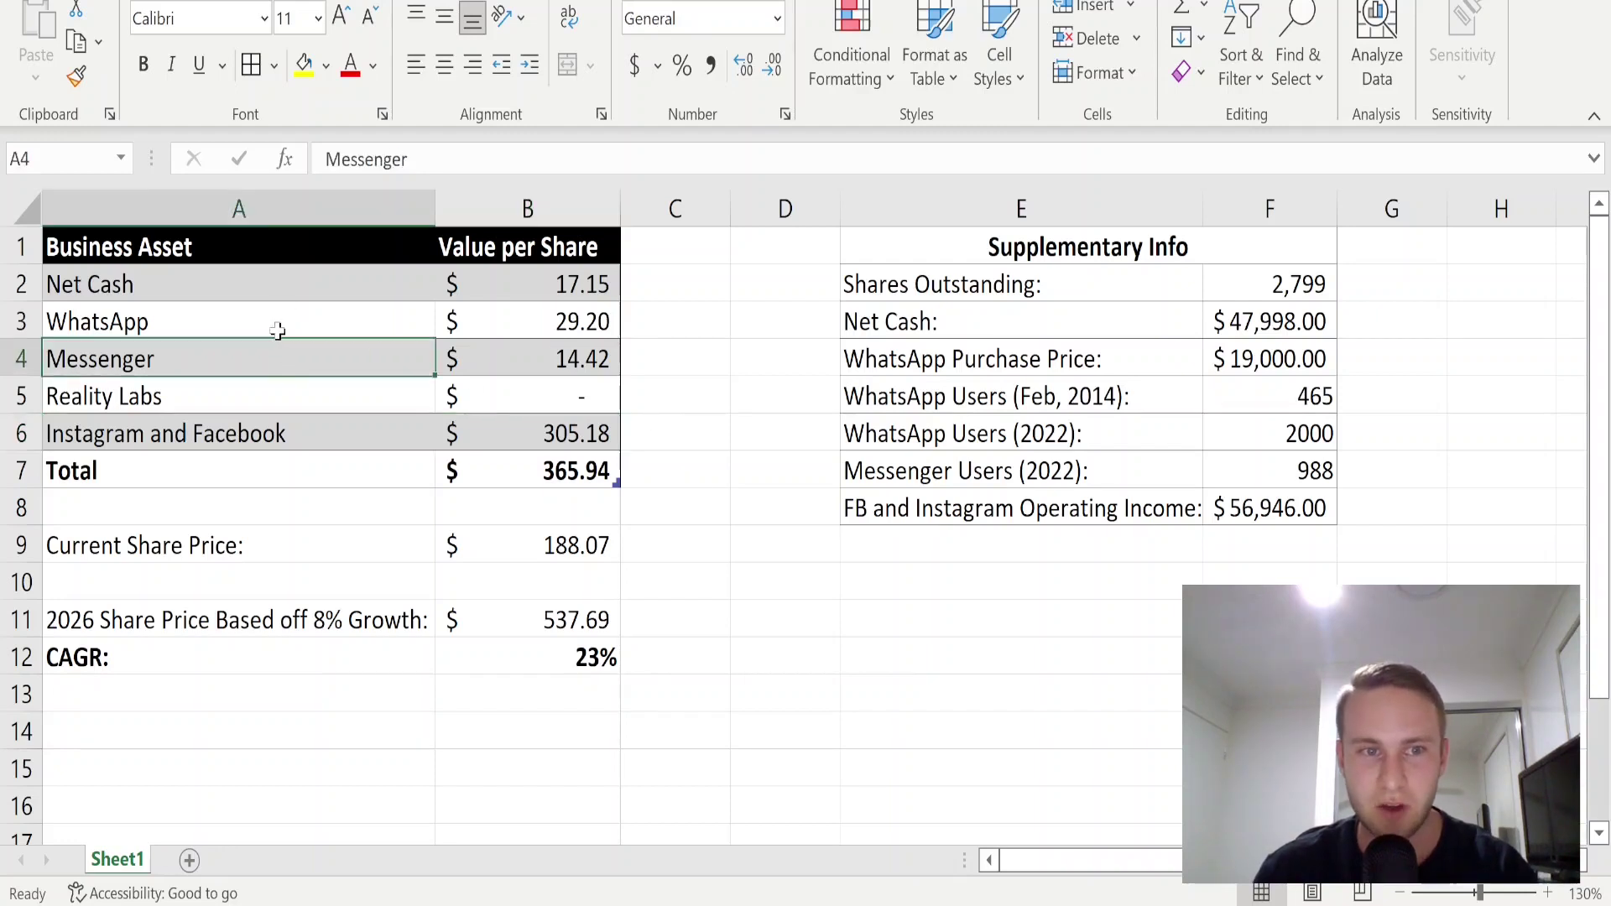
left_click(278, 331)
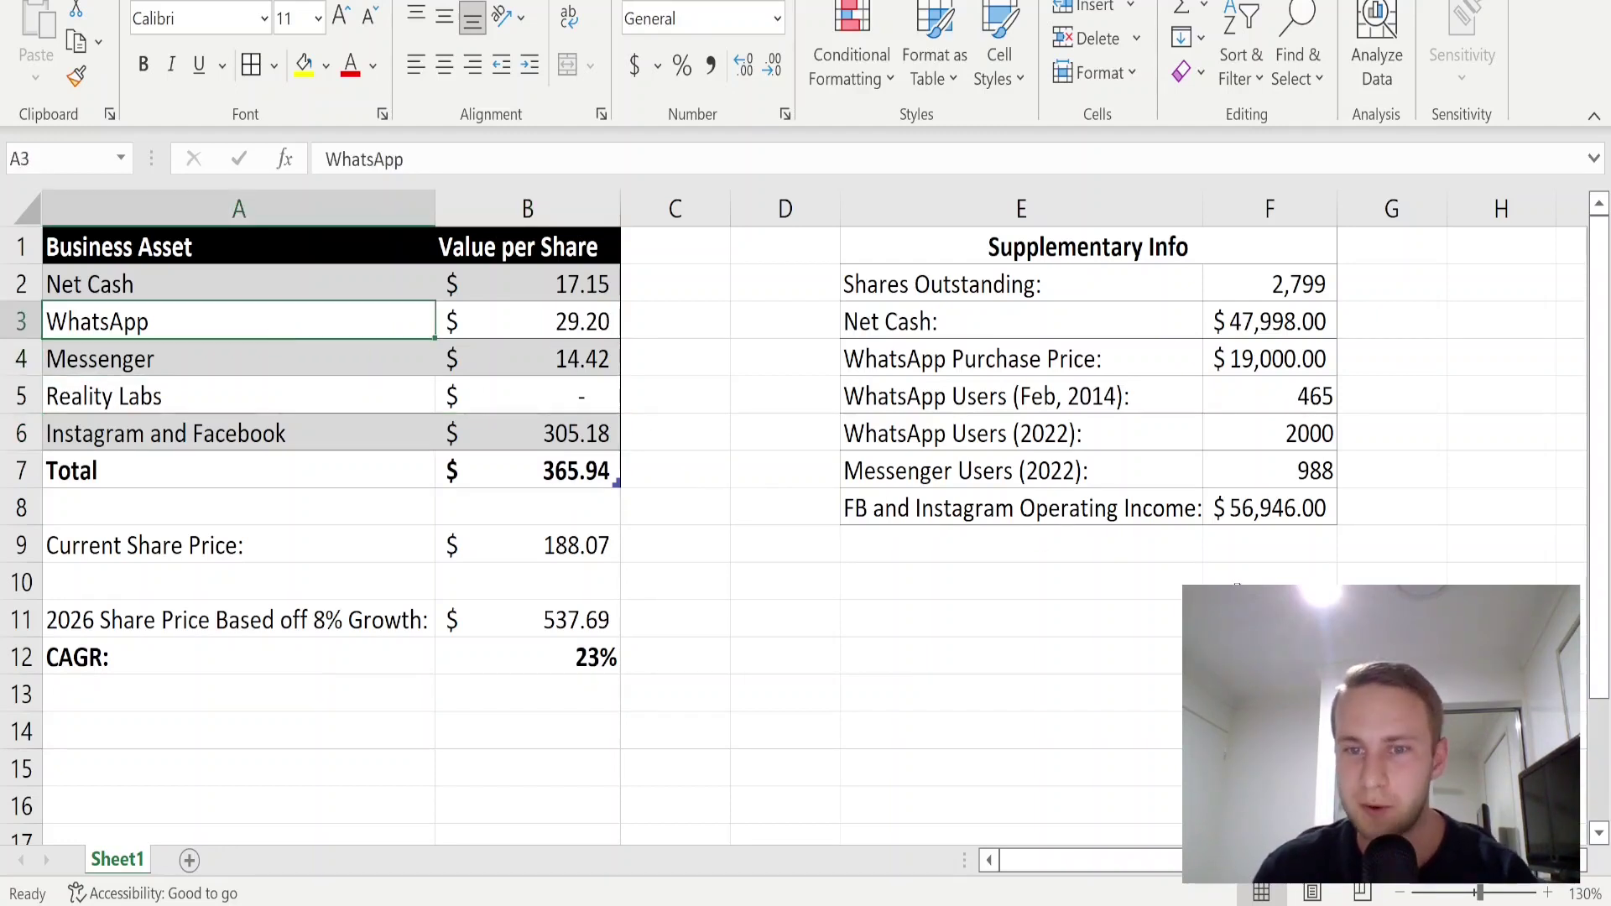
left_click(1270, 506)
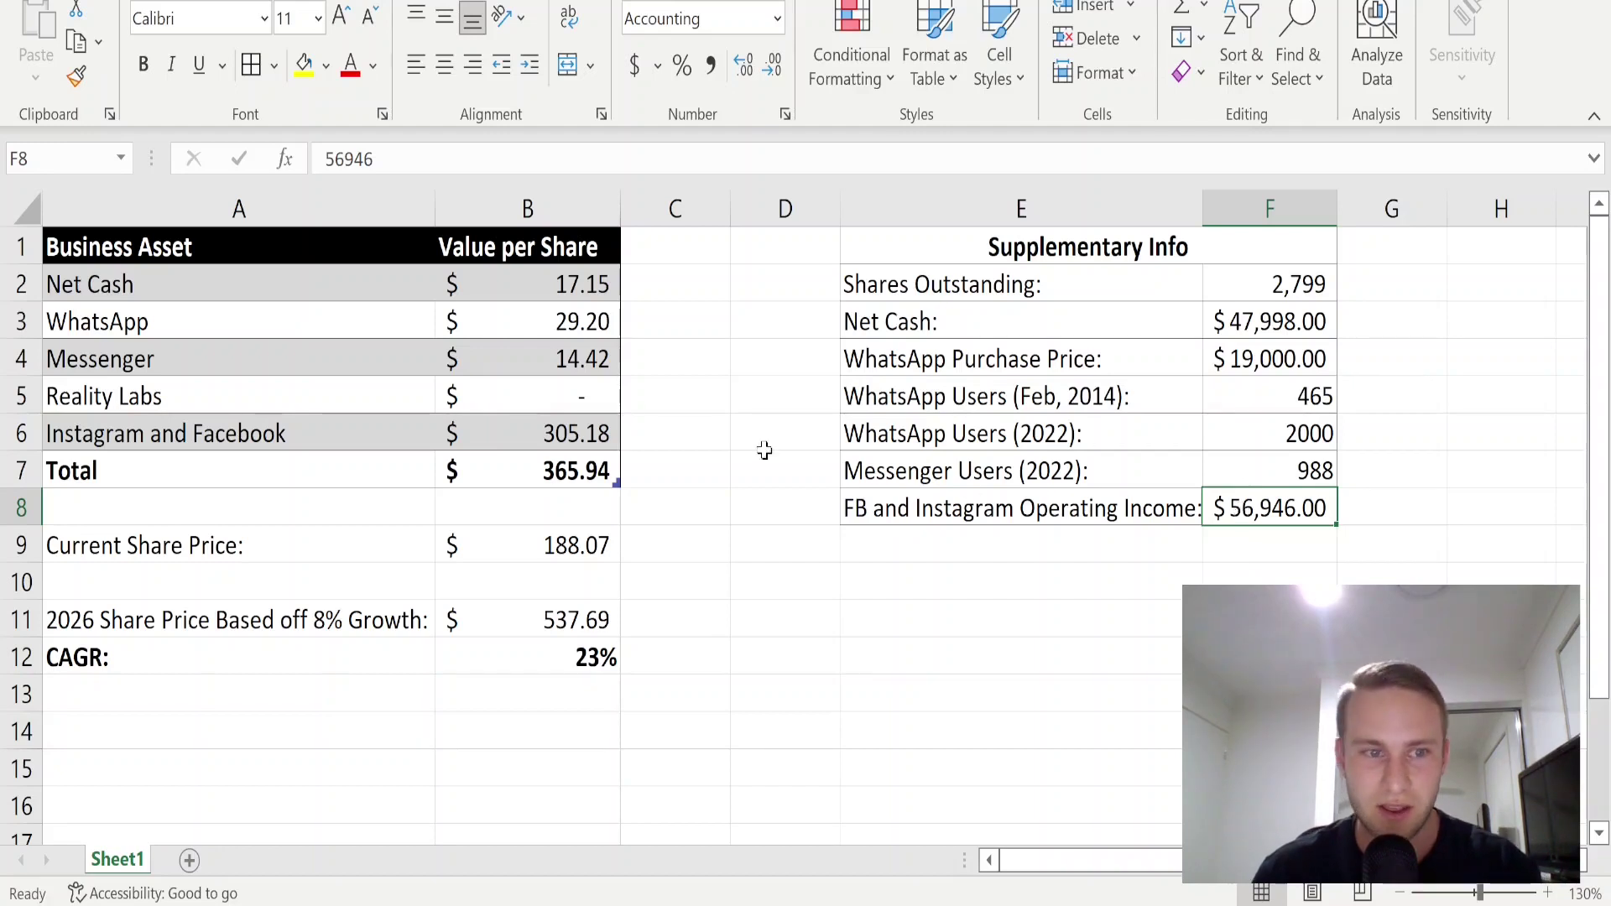
left_click(611, 434)
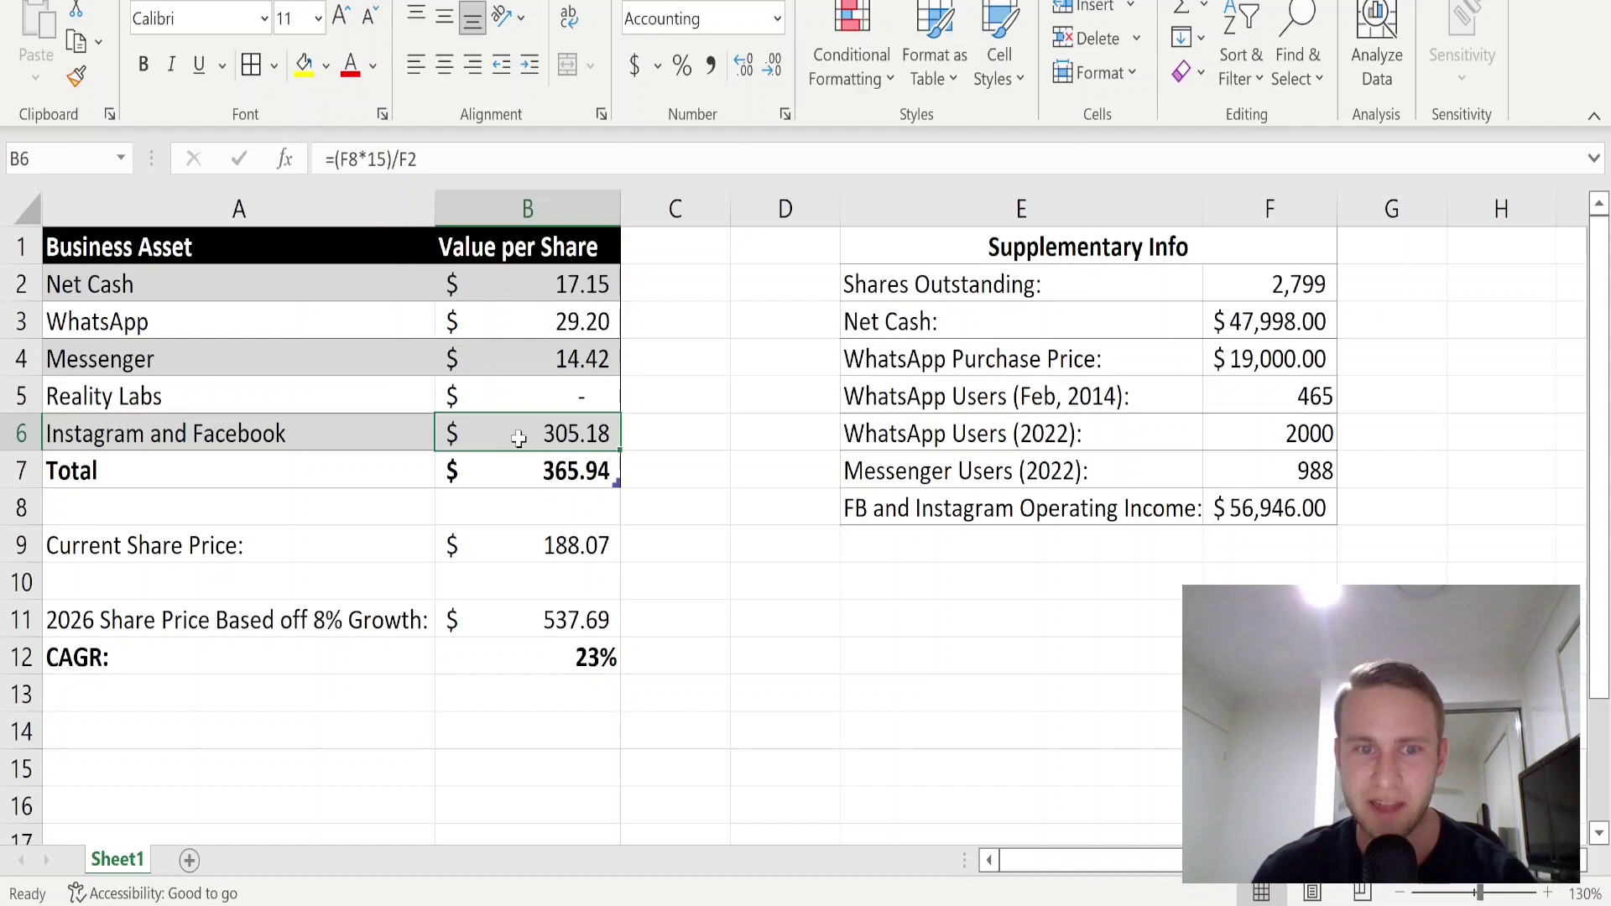
left_click(512, 477)
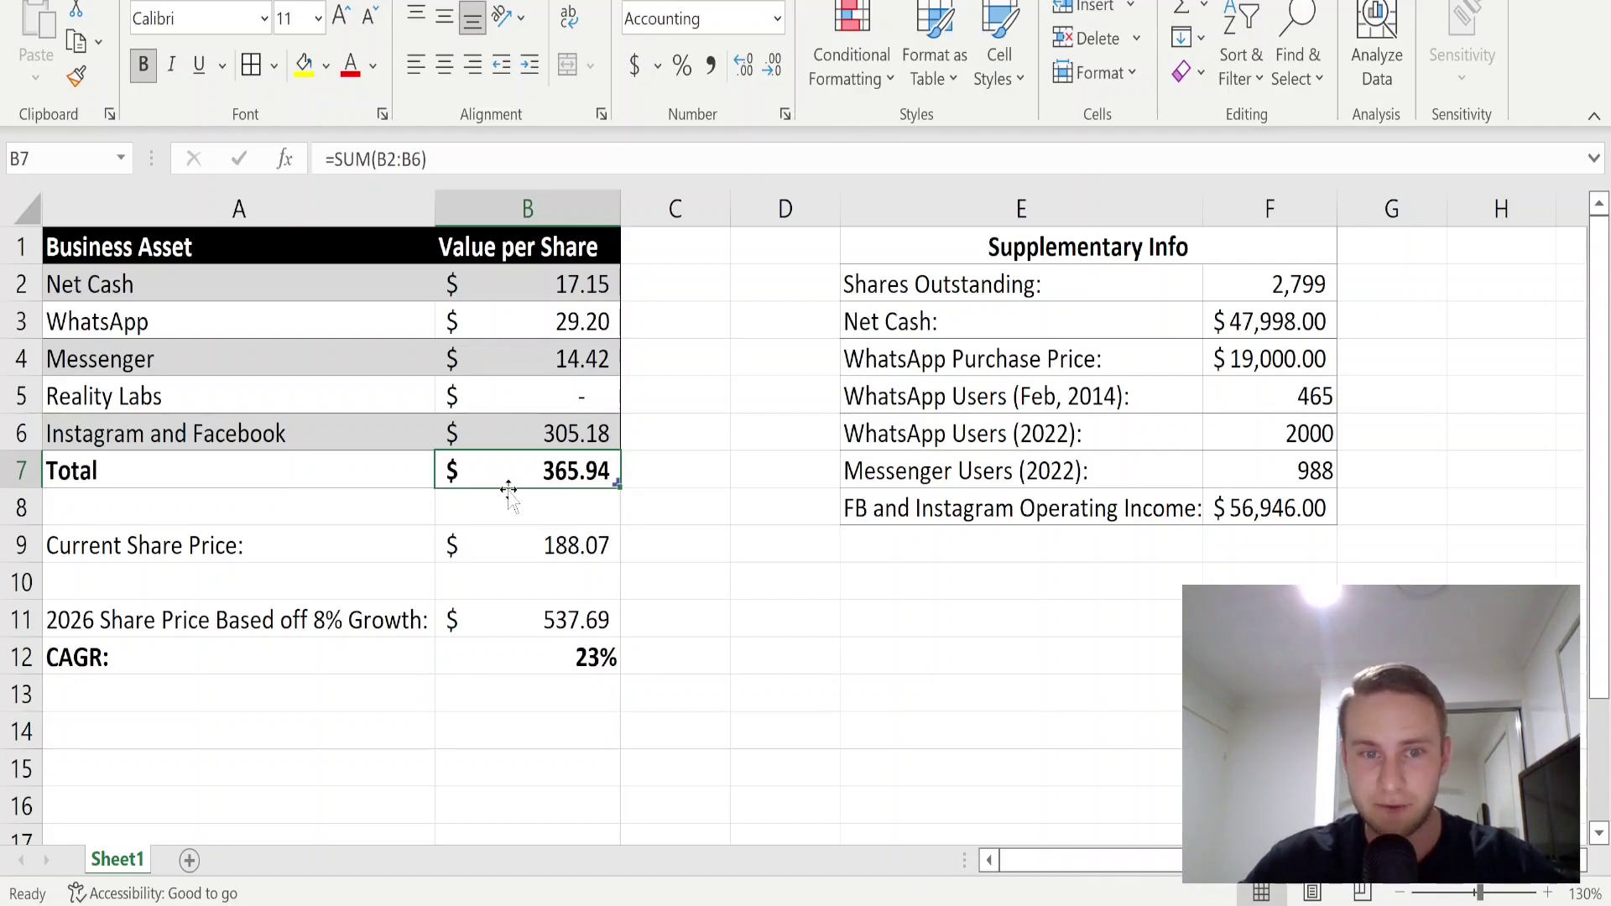
Step: Review the 2026 share price formula, the current share price and the CAGR formula
double_click(570, 621)
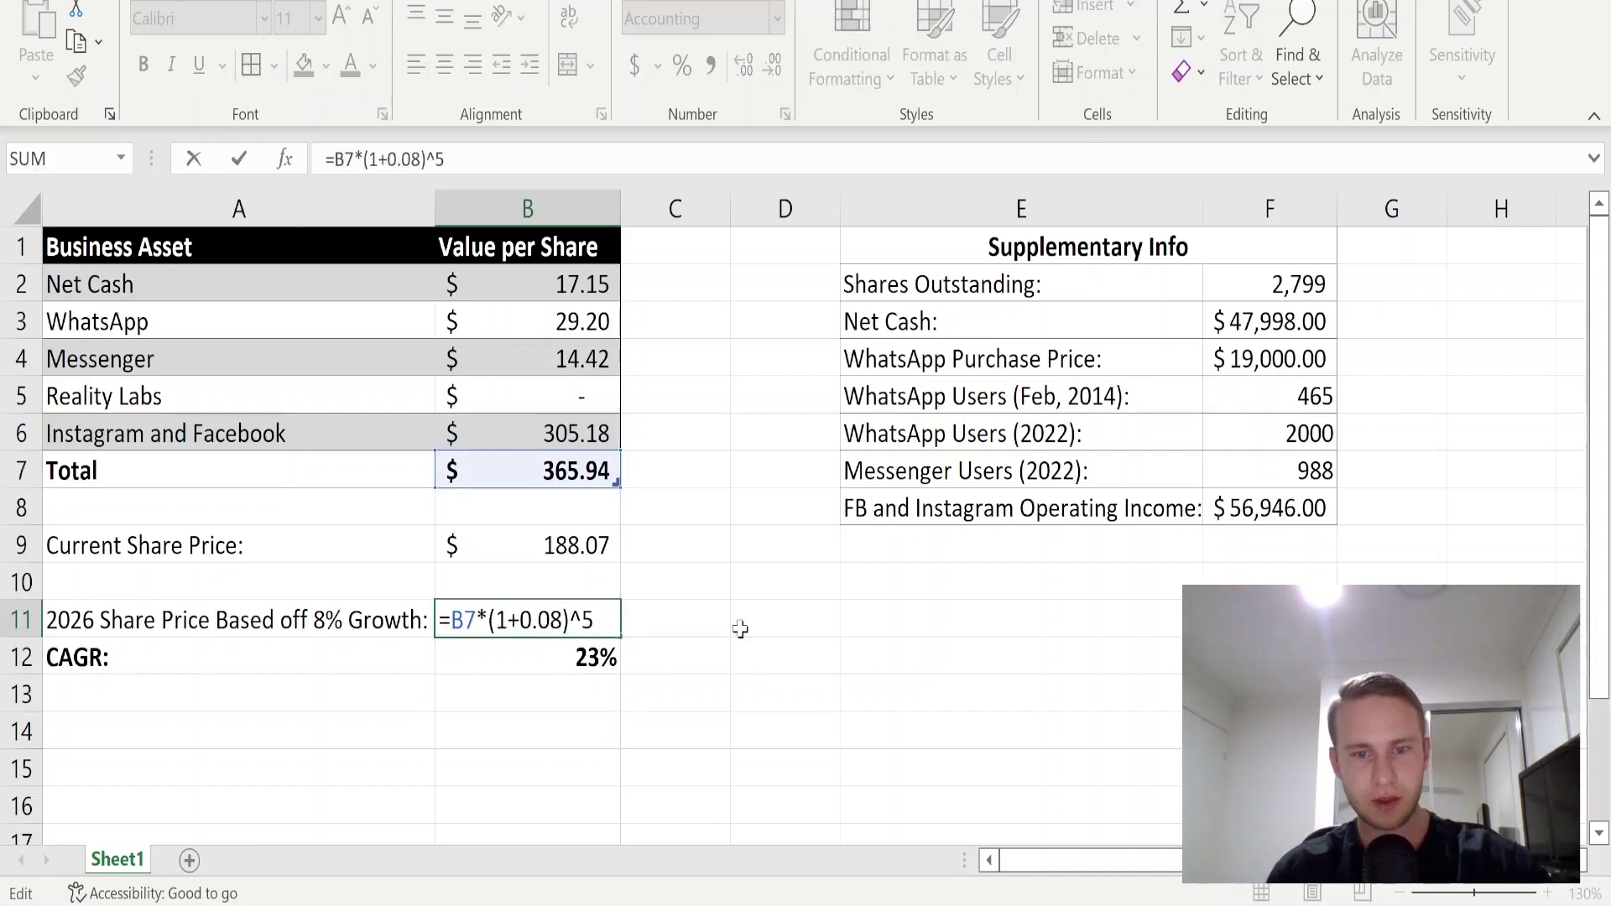
left_click(739, 629)
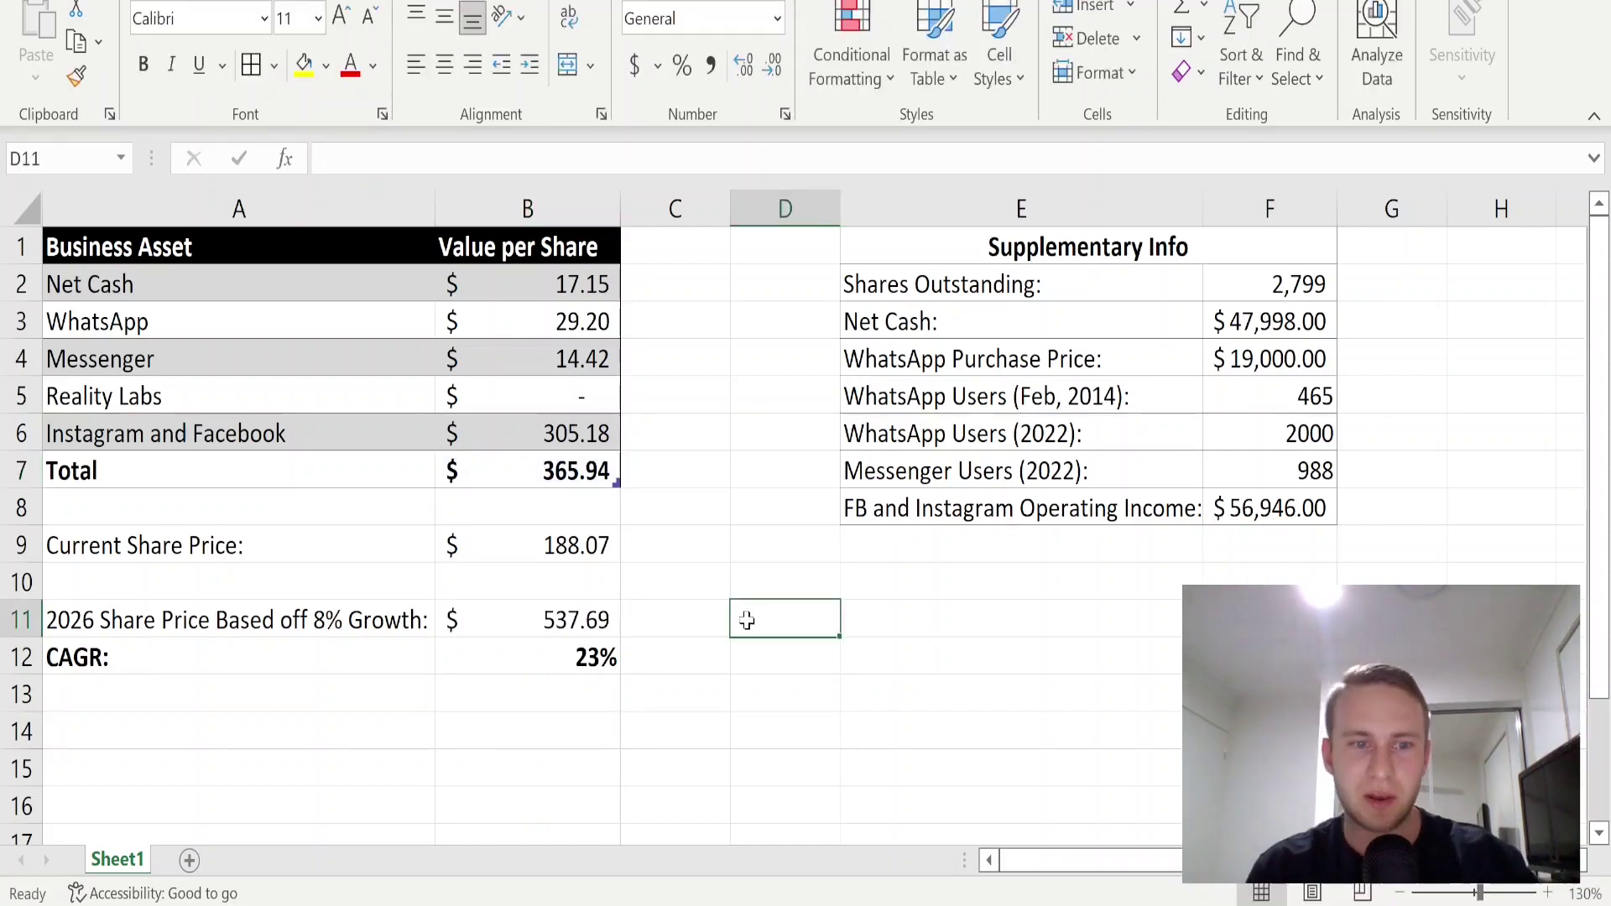
left_click(300, 633)
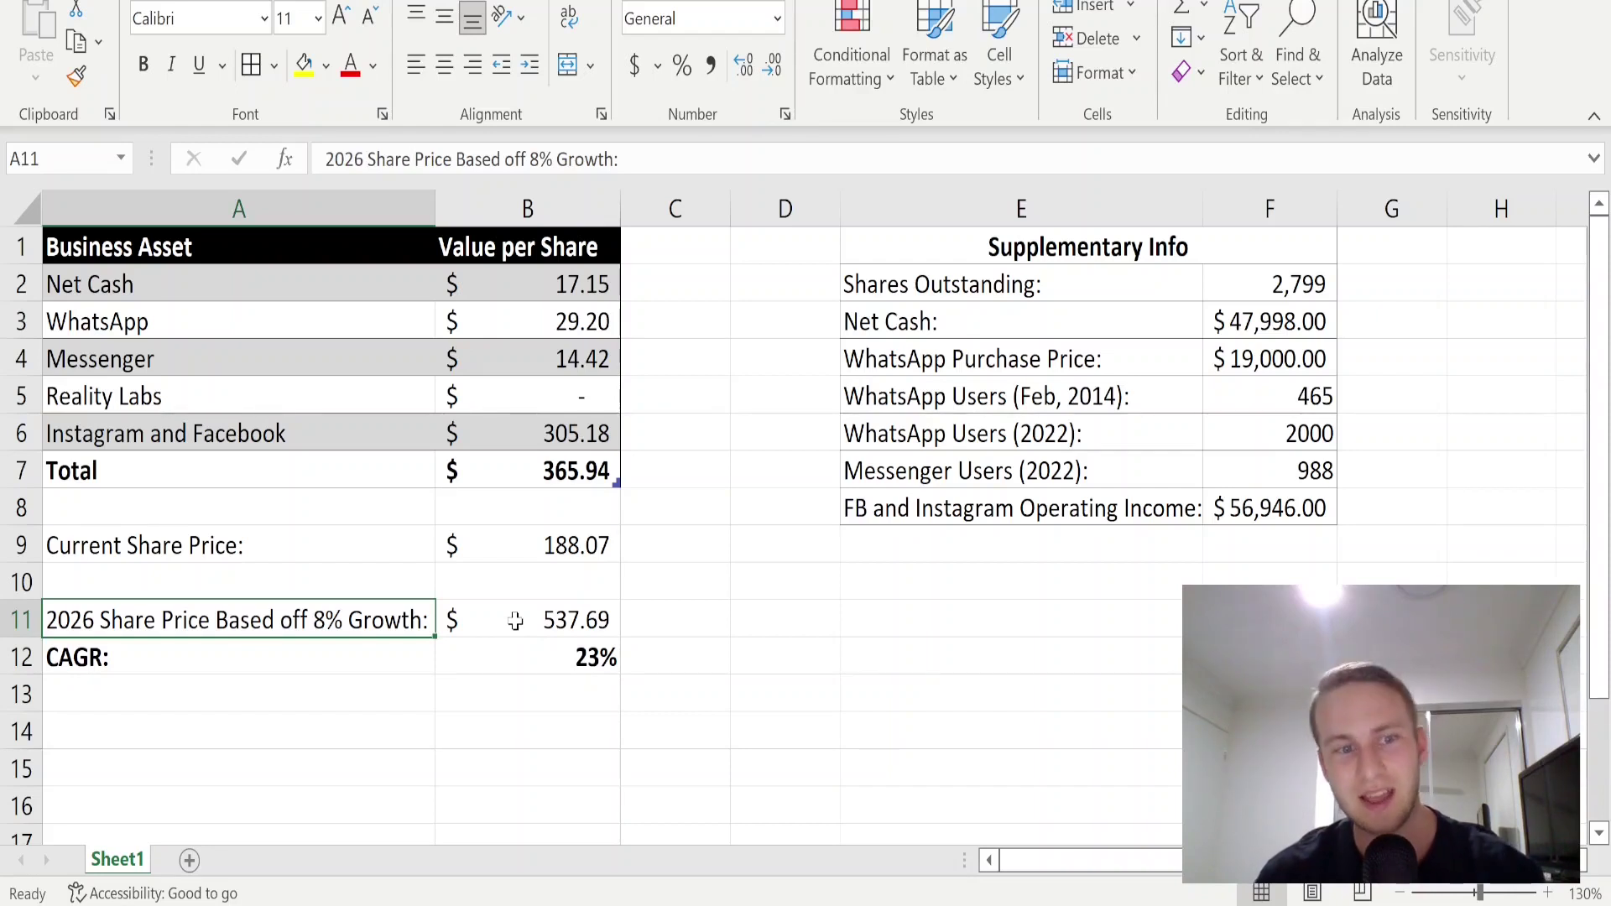
left_click(555, 543)
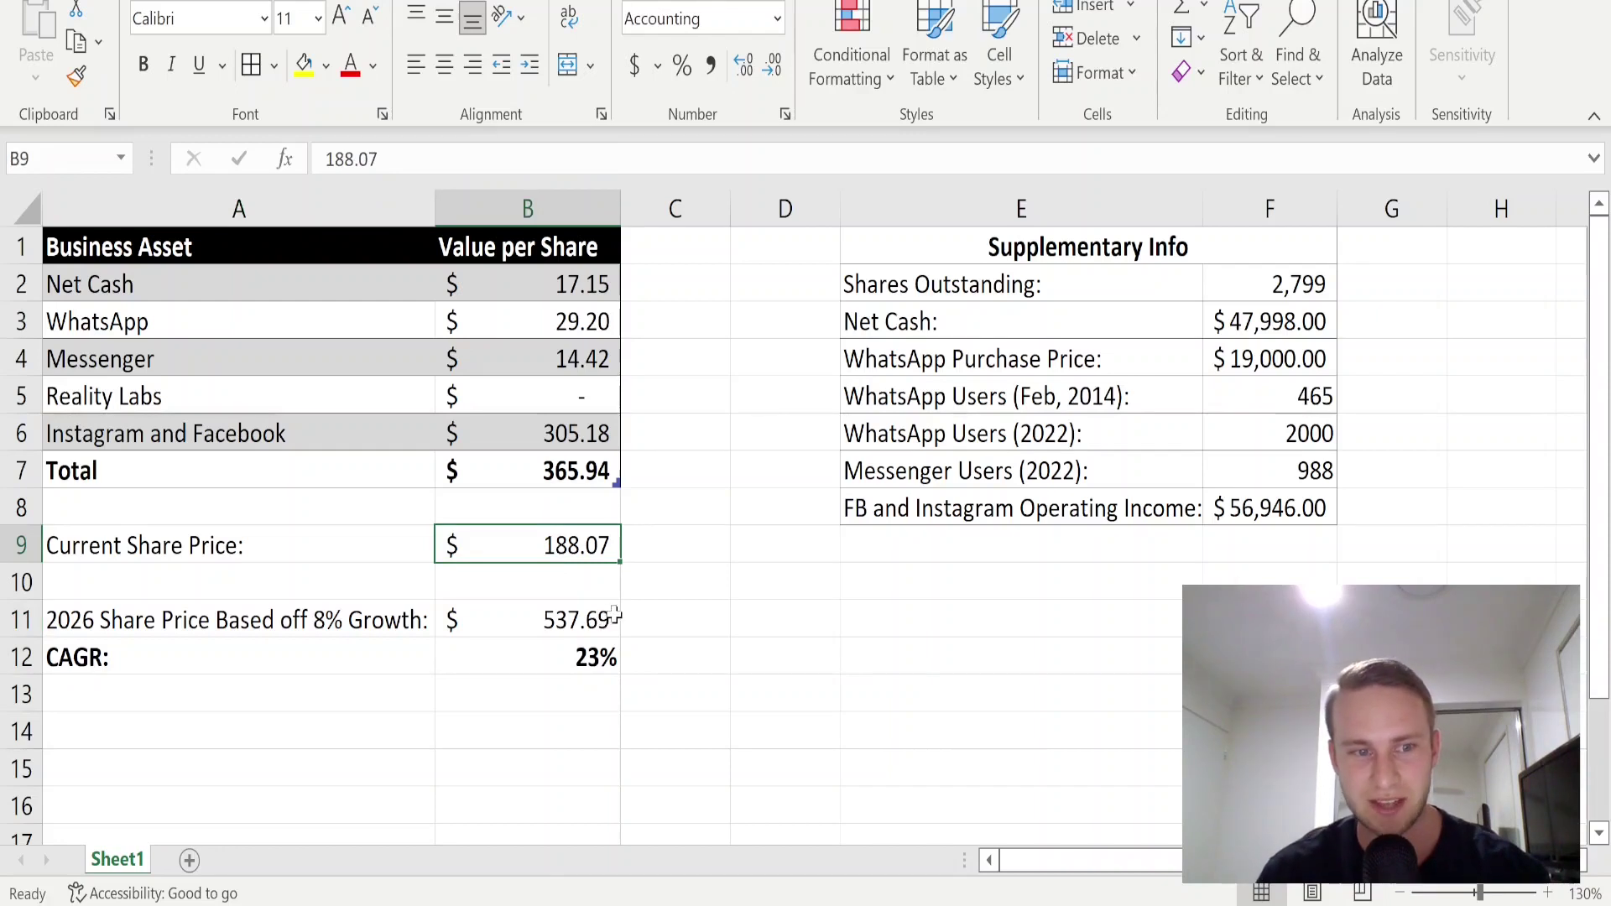
left_click(534, 662)
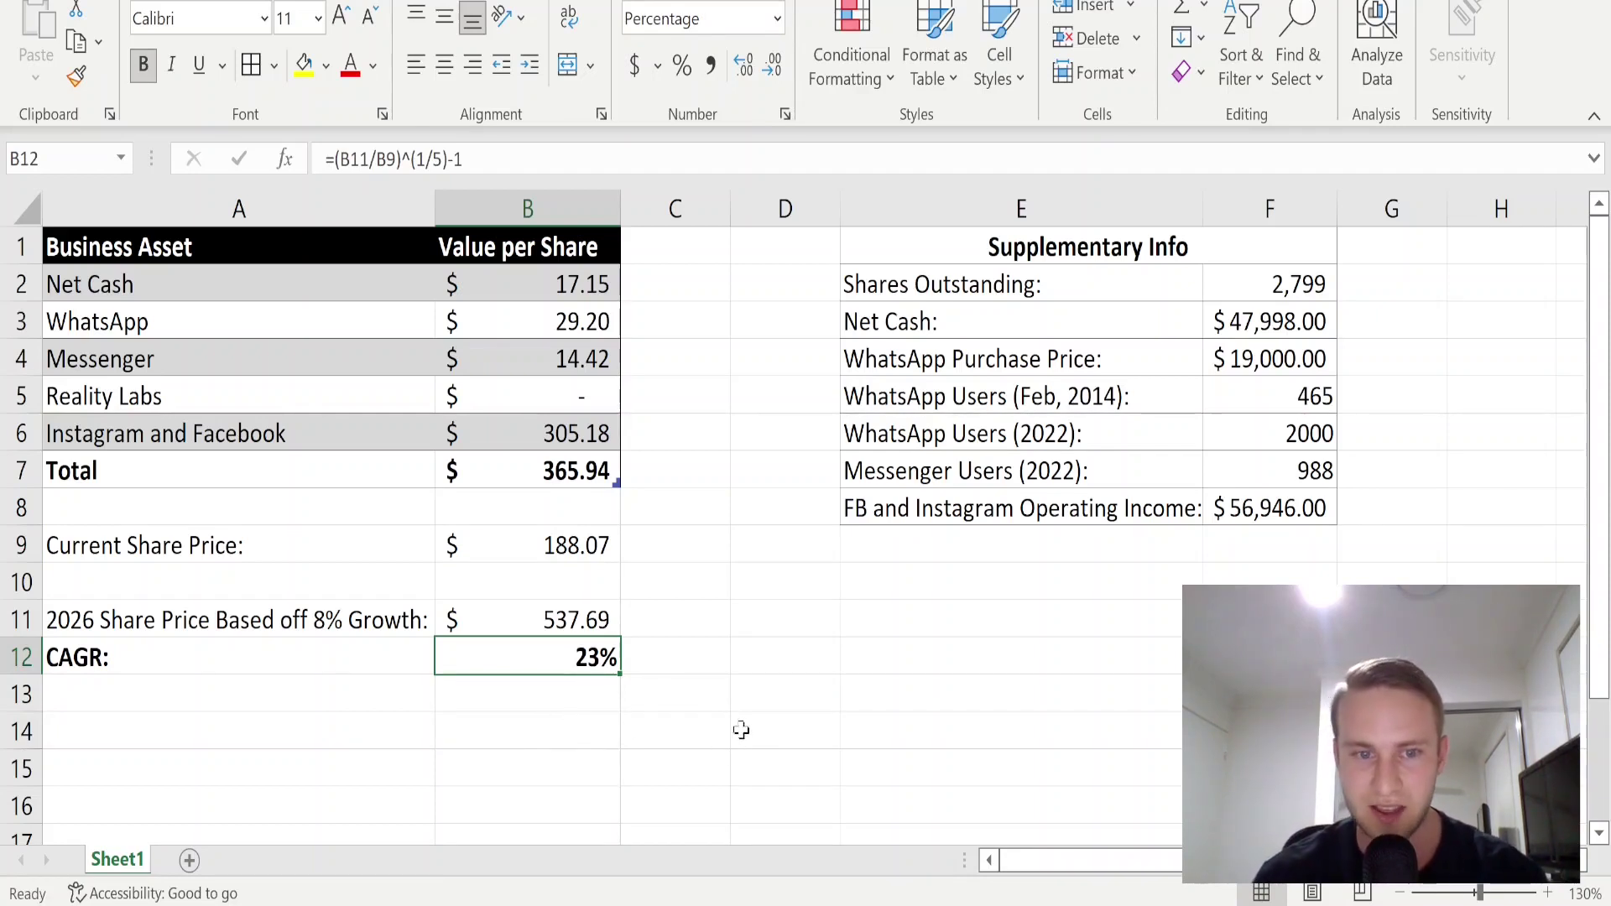
left_click(776, 703)
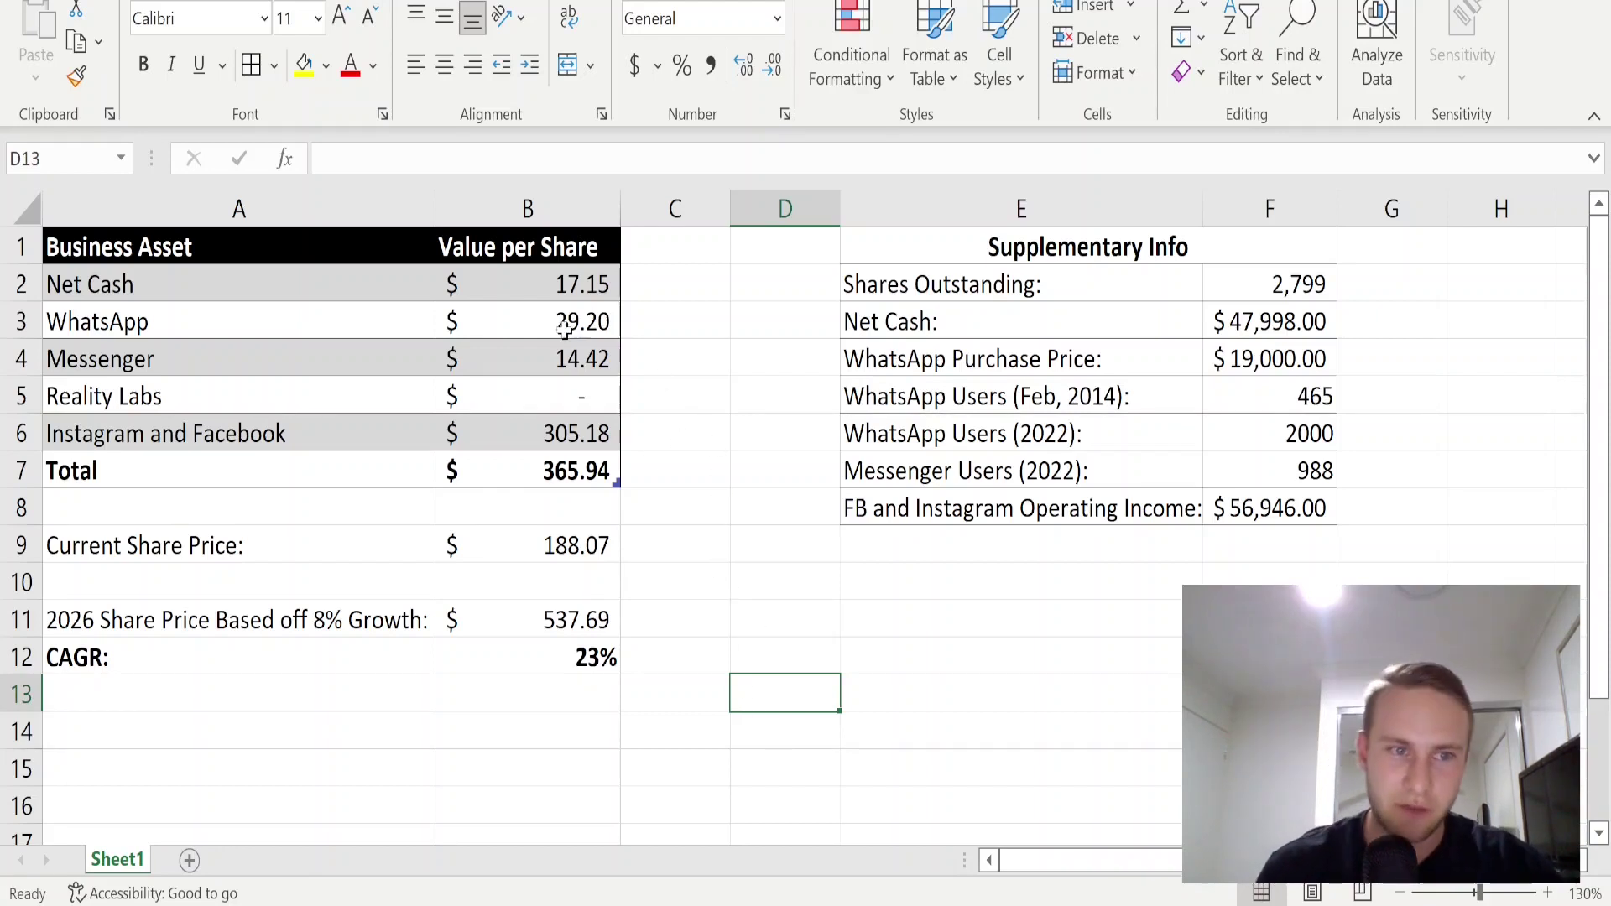
Step: Enter 15 as WhatsApp's per-share value in B3
left_click(534, 325)
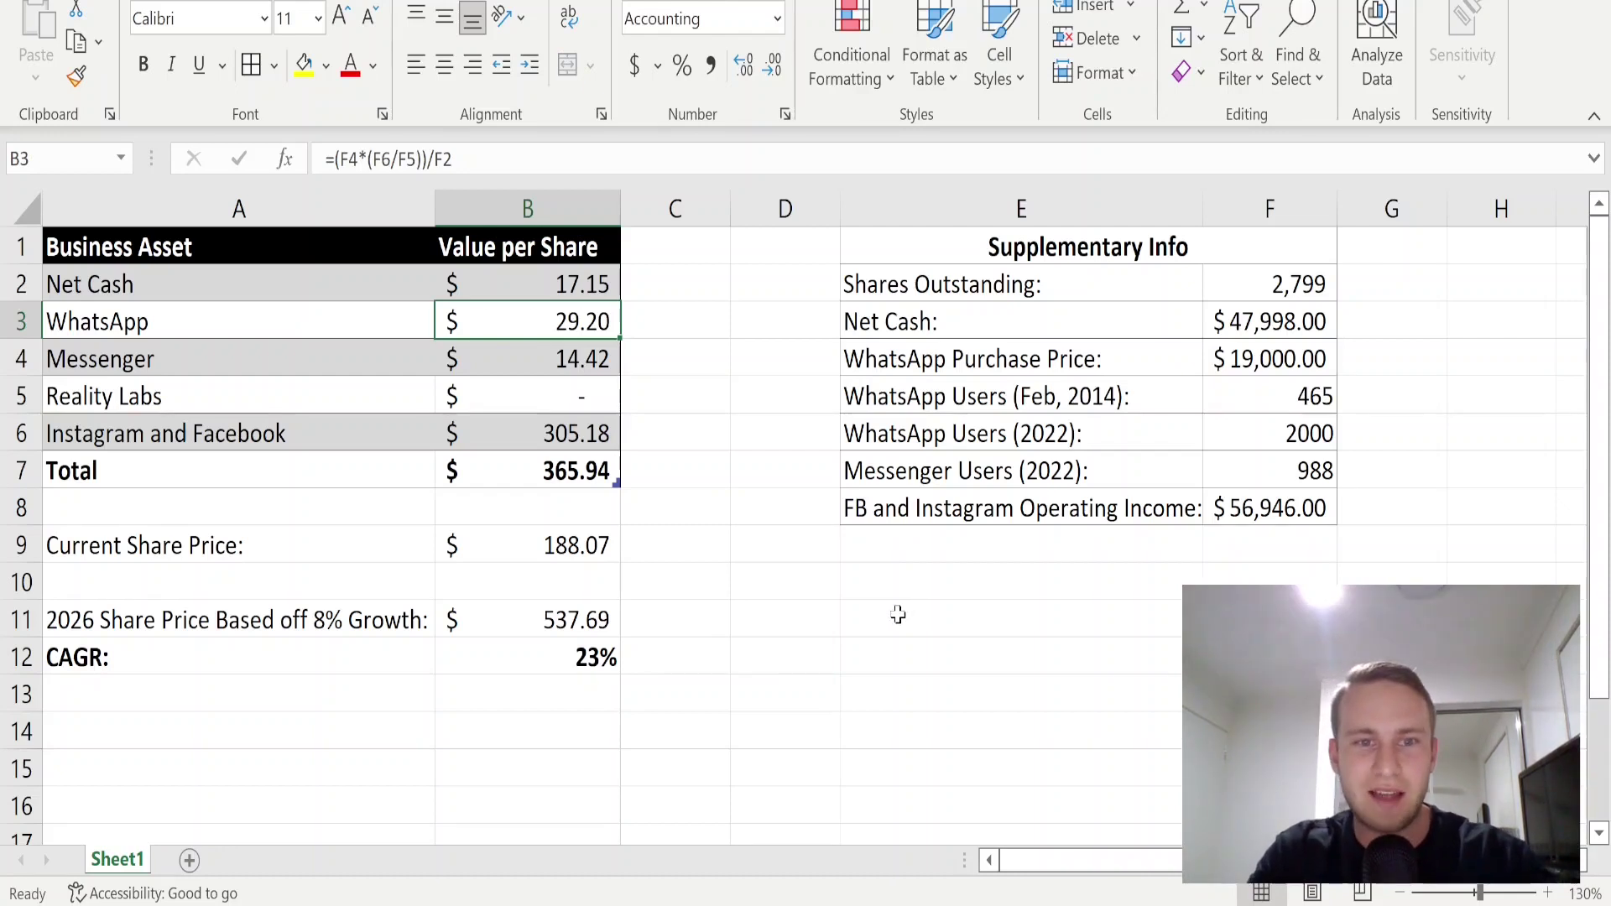
type("15")
key("Return")
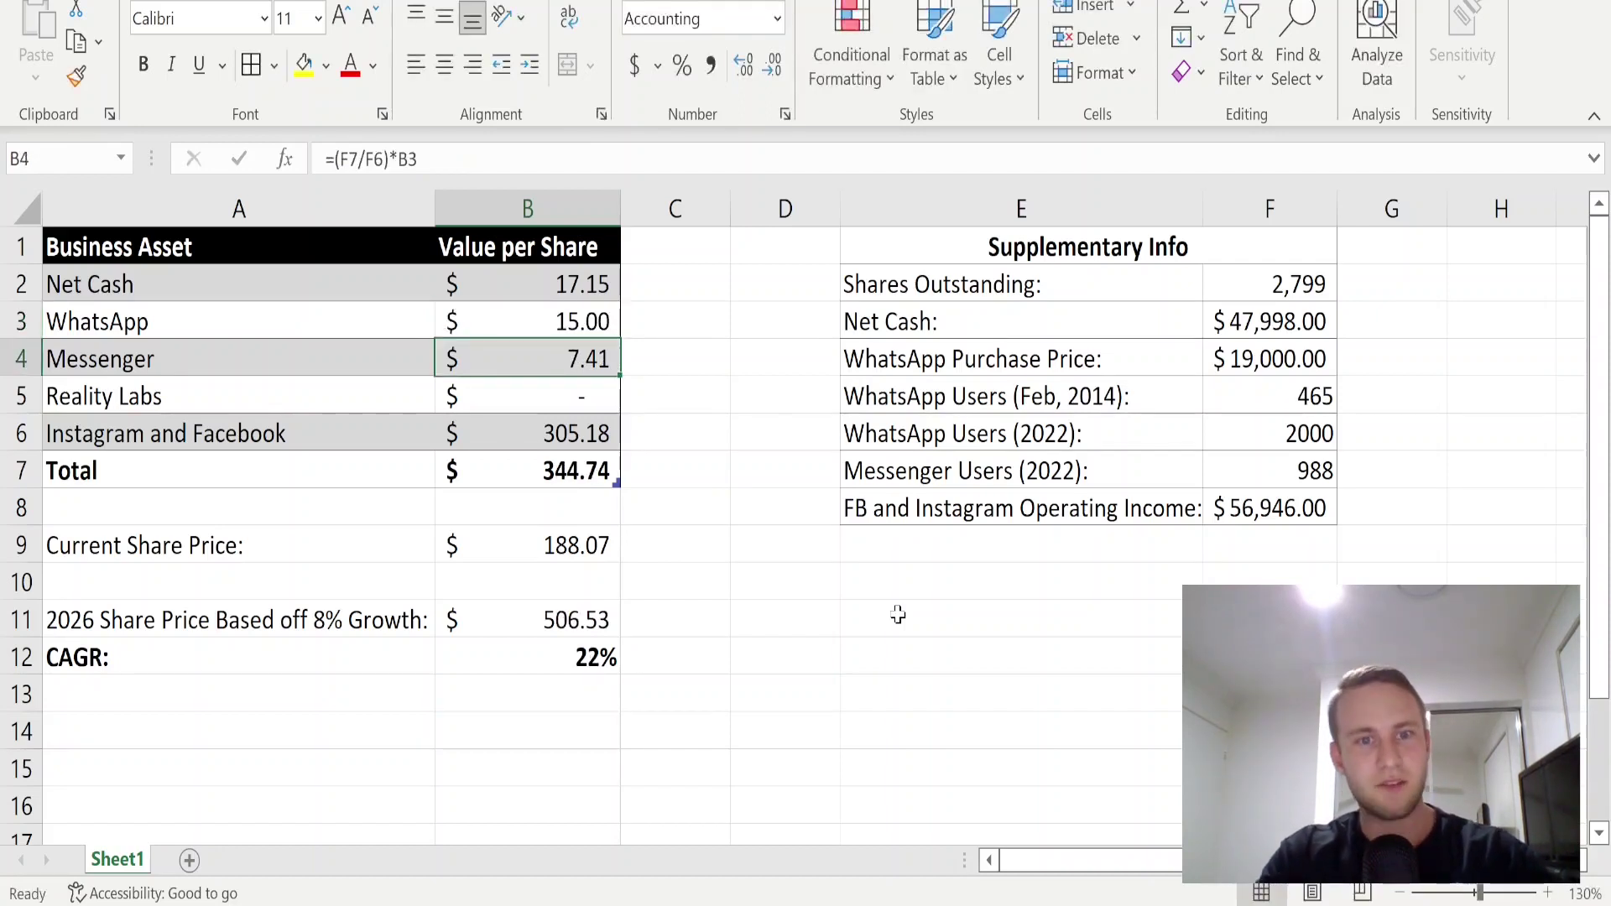
key("Up")
key("Down")
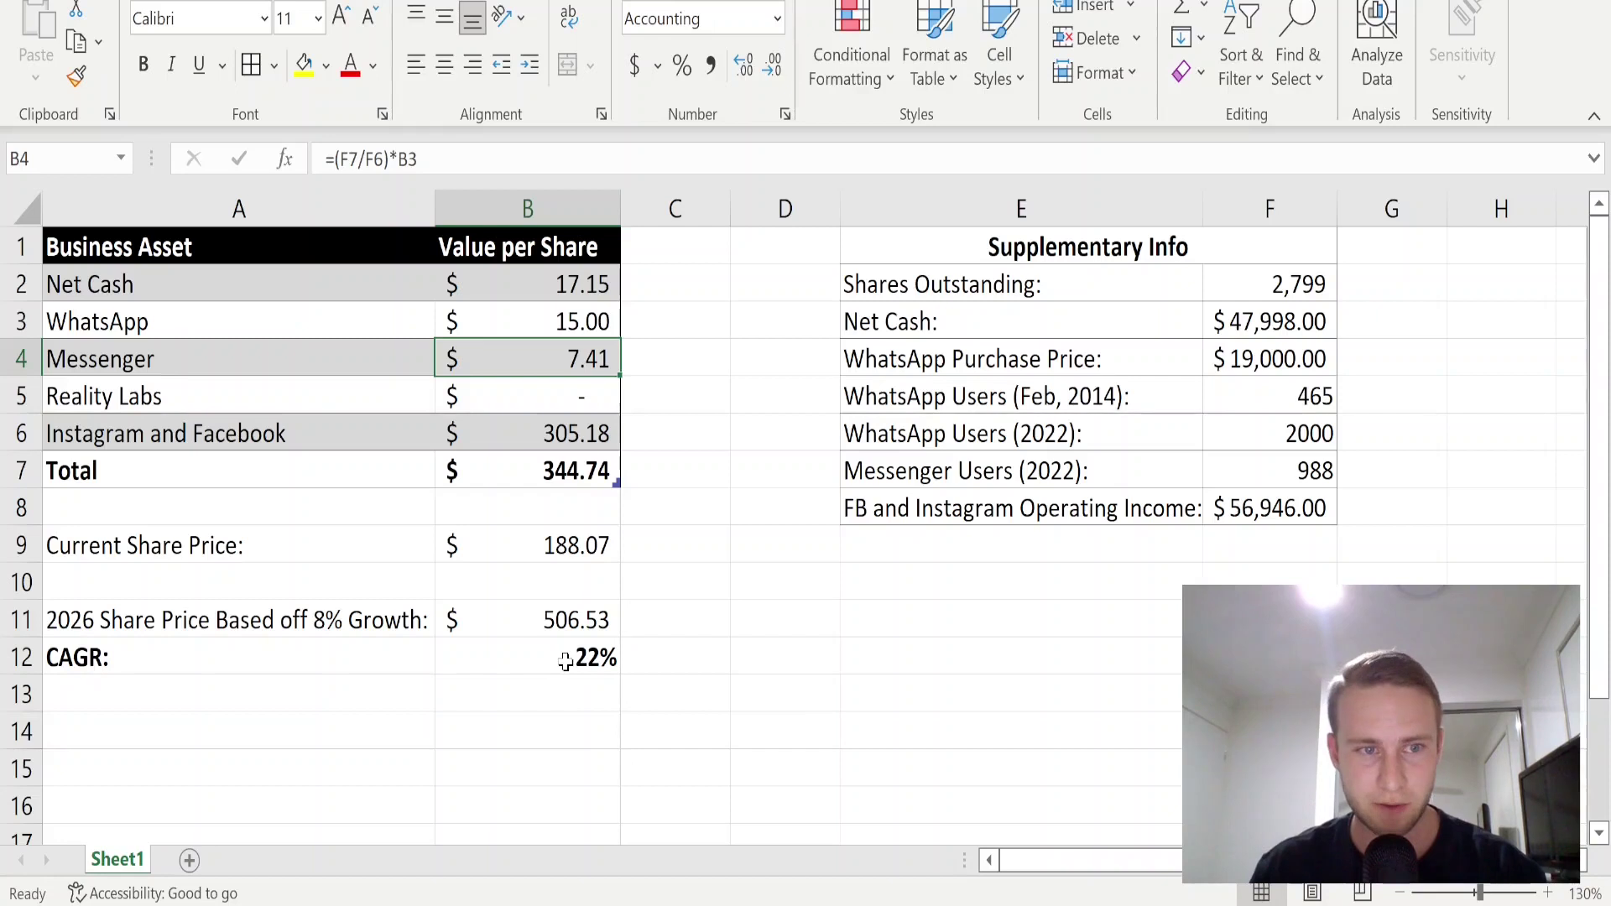
Step: Edit the Instagram and Facebook formula in B6 to use a multiple of 12 instead of 15
left_click(498, 419)
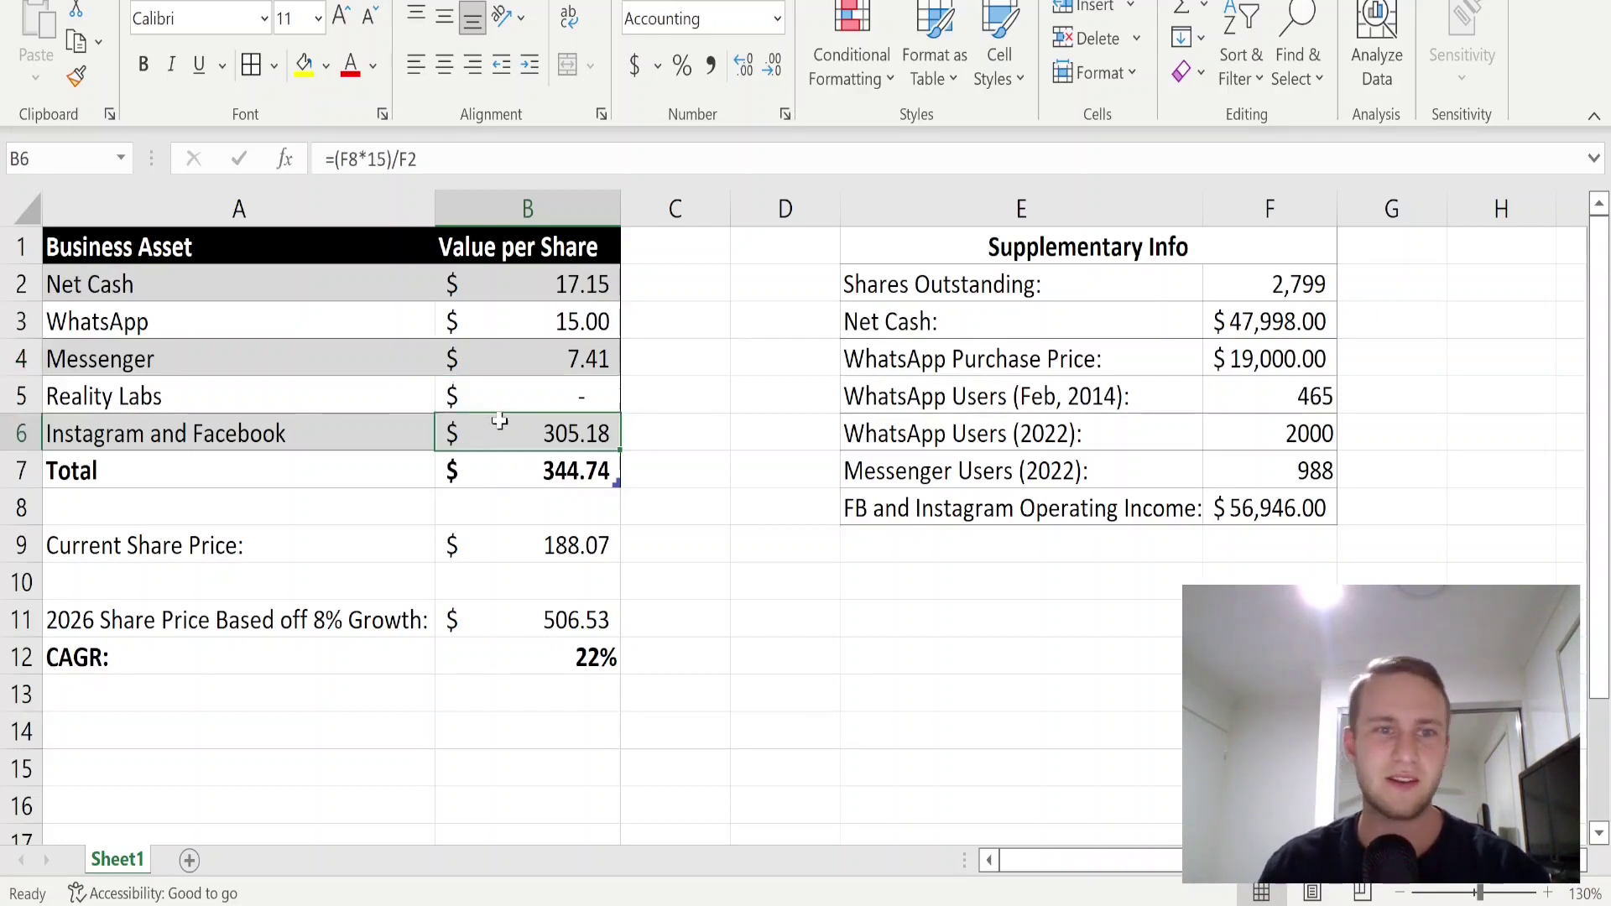
left_click(369, 157)
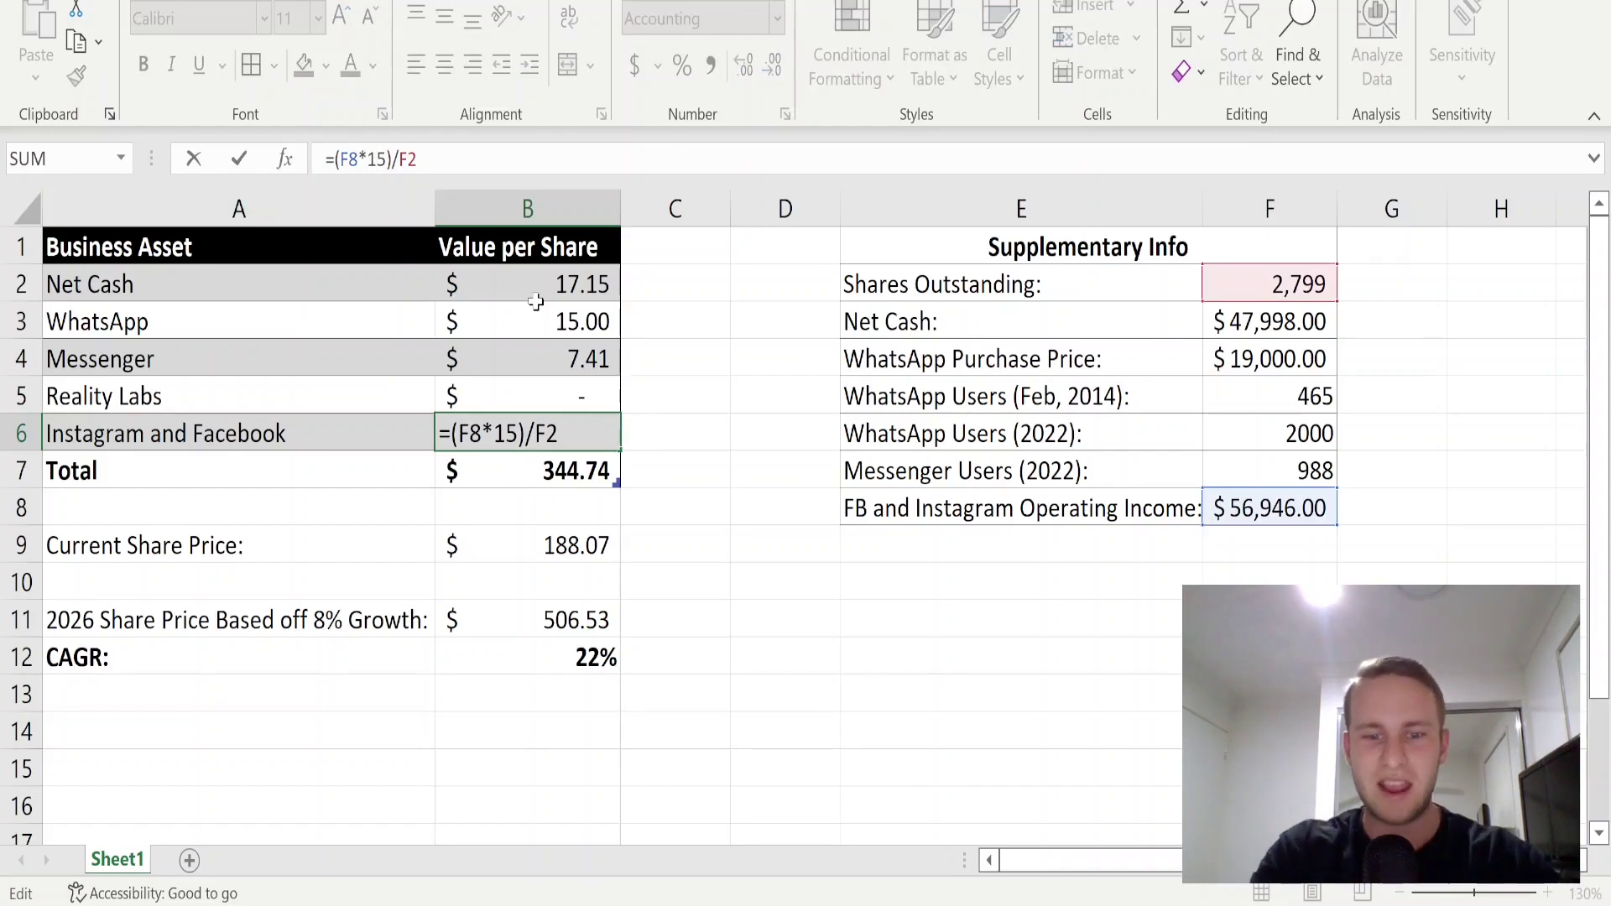
key("BackSpace")
type("2")
key("Return")
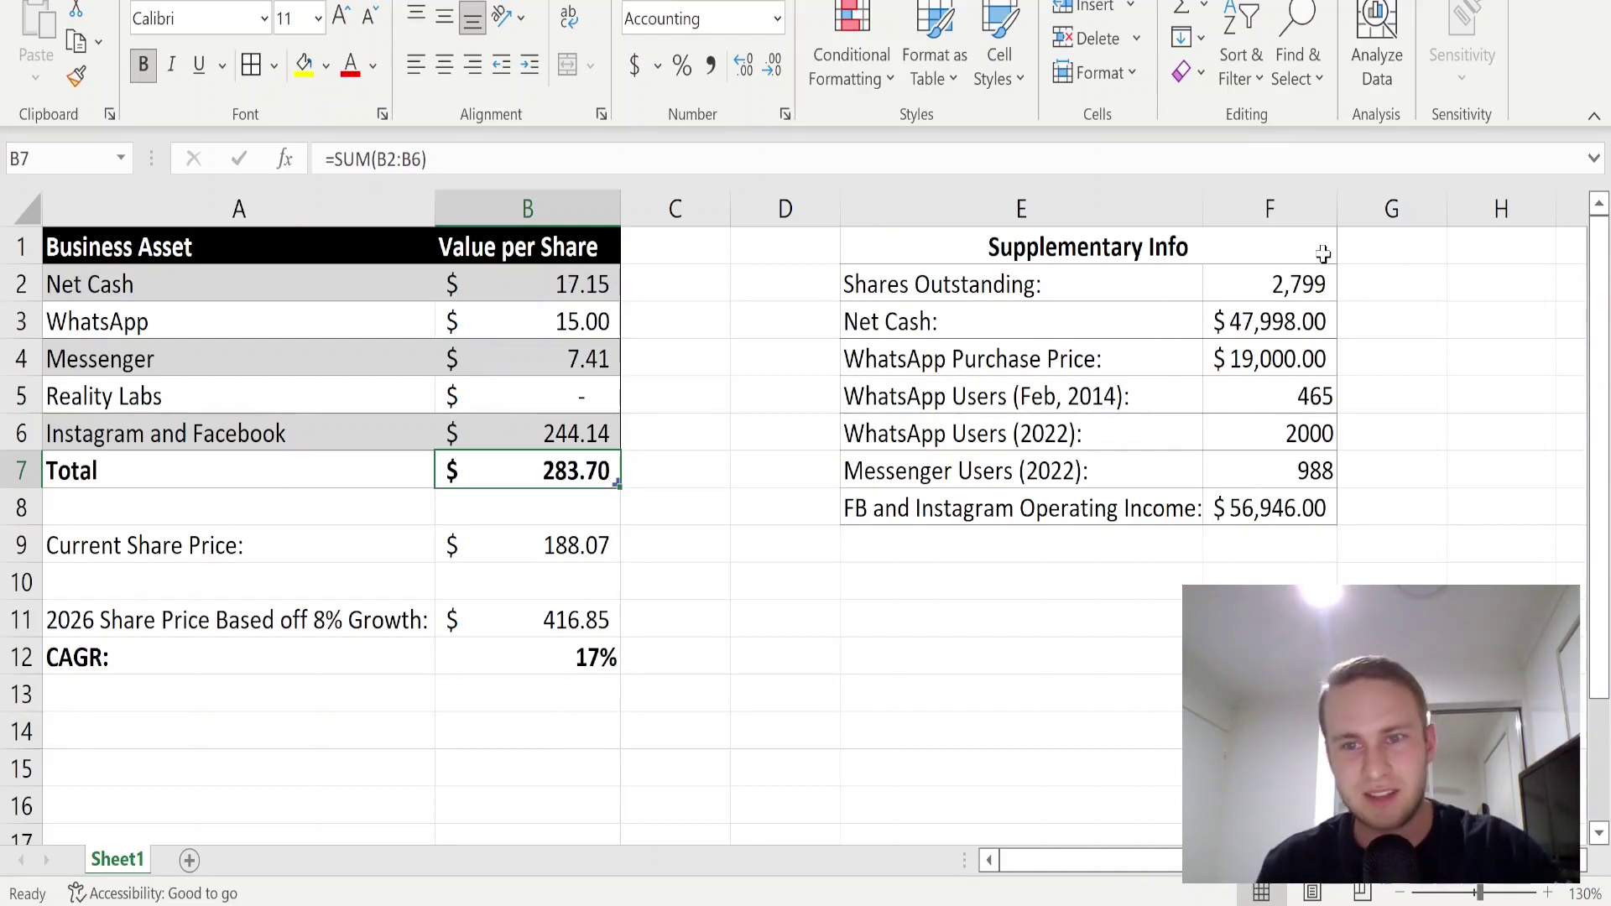
Step: Try 2500 shares outstanding, then undo it along with the WhatsApp and multiple edits
left_click(1308, 283)
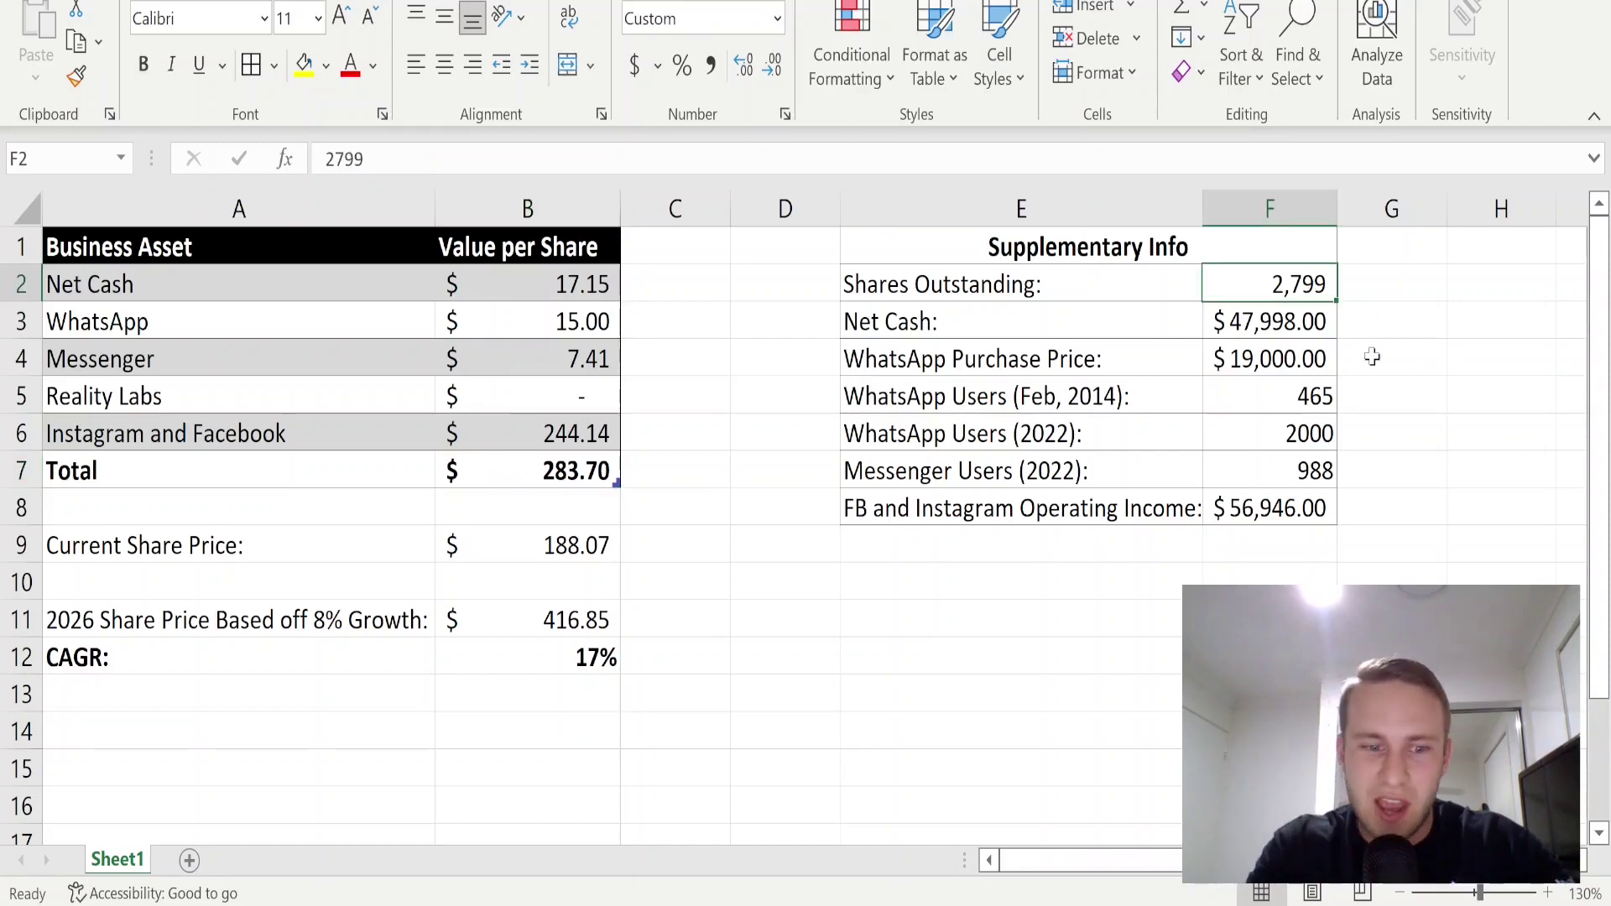
type("2500")
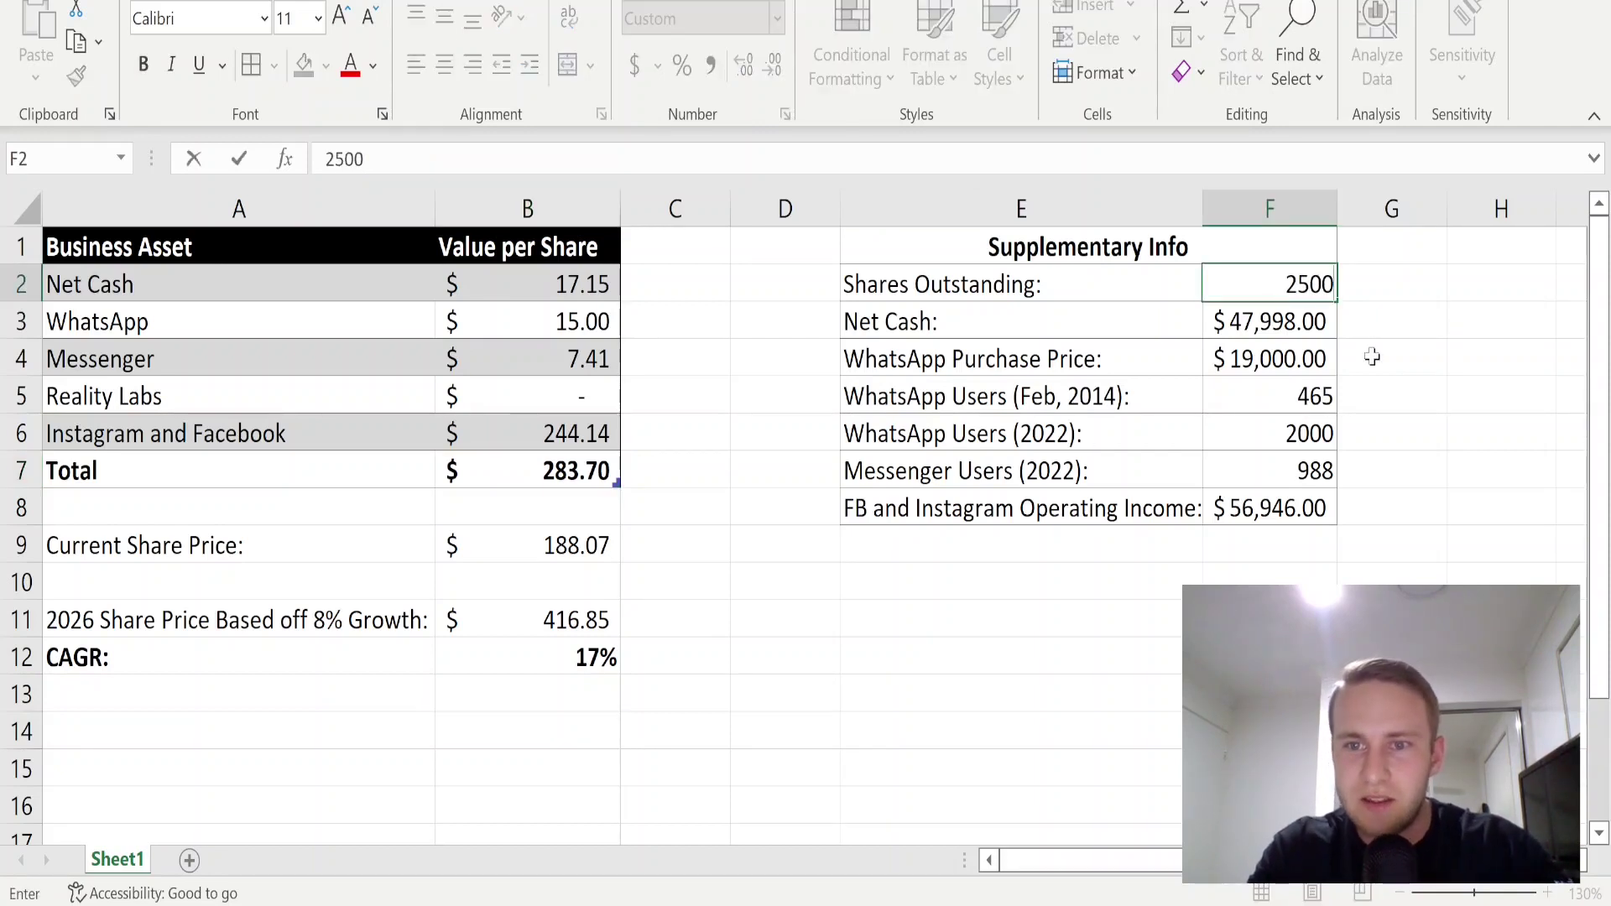
key("Return")
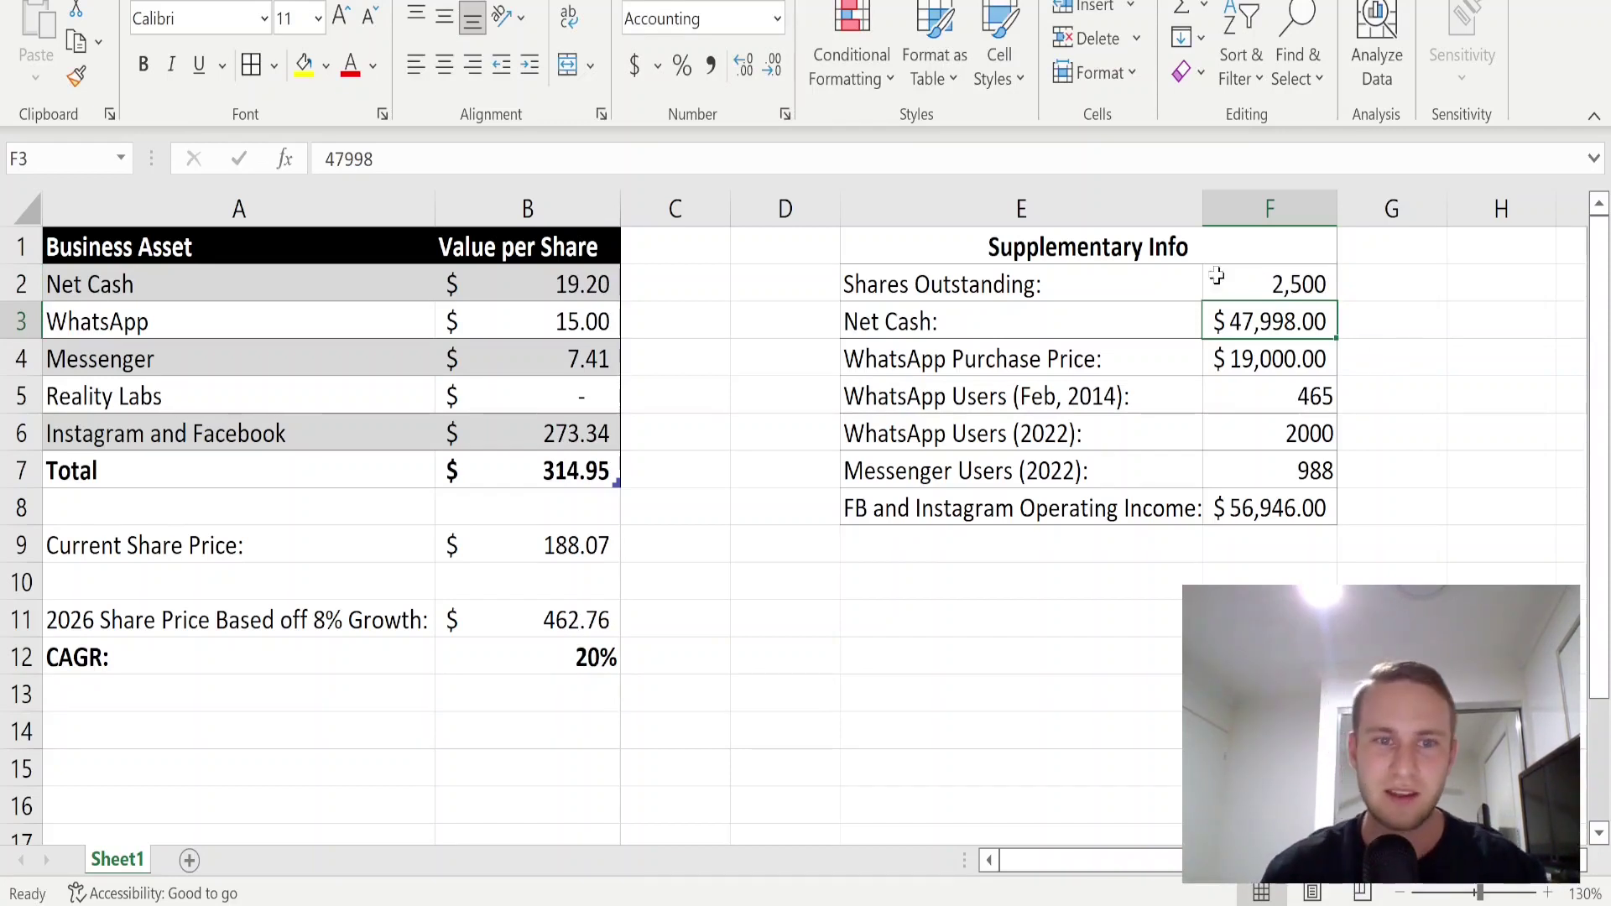
key("ctrl+z")
key("ctrl+z")
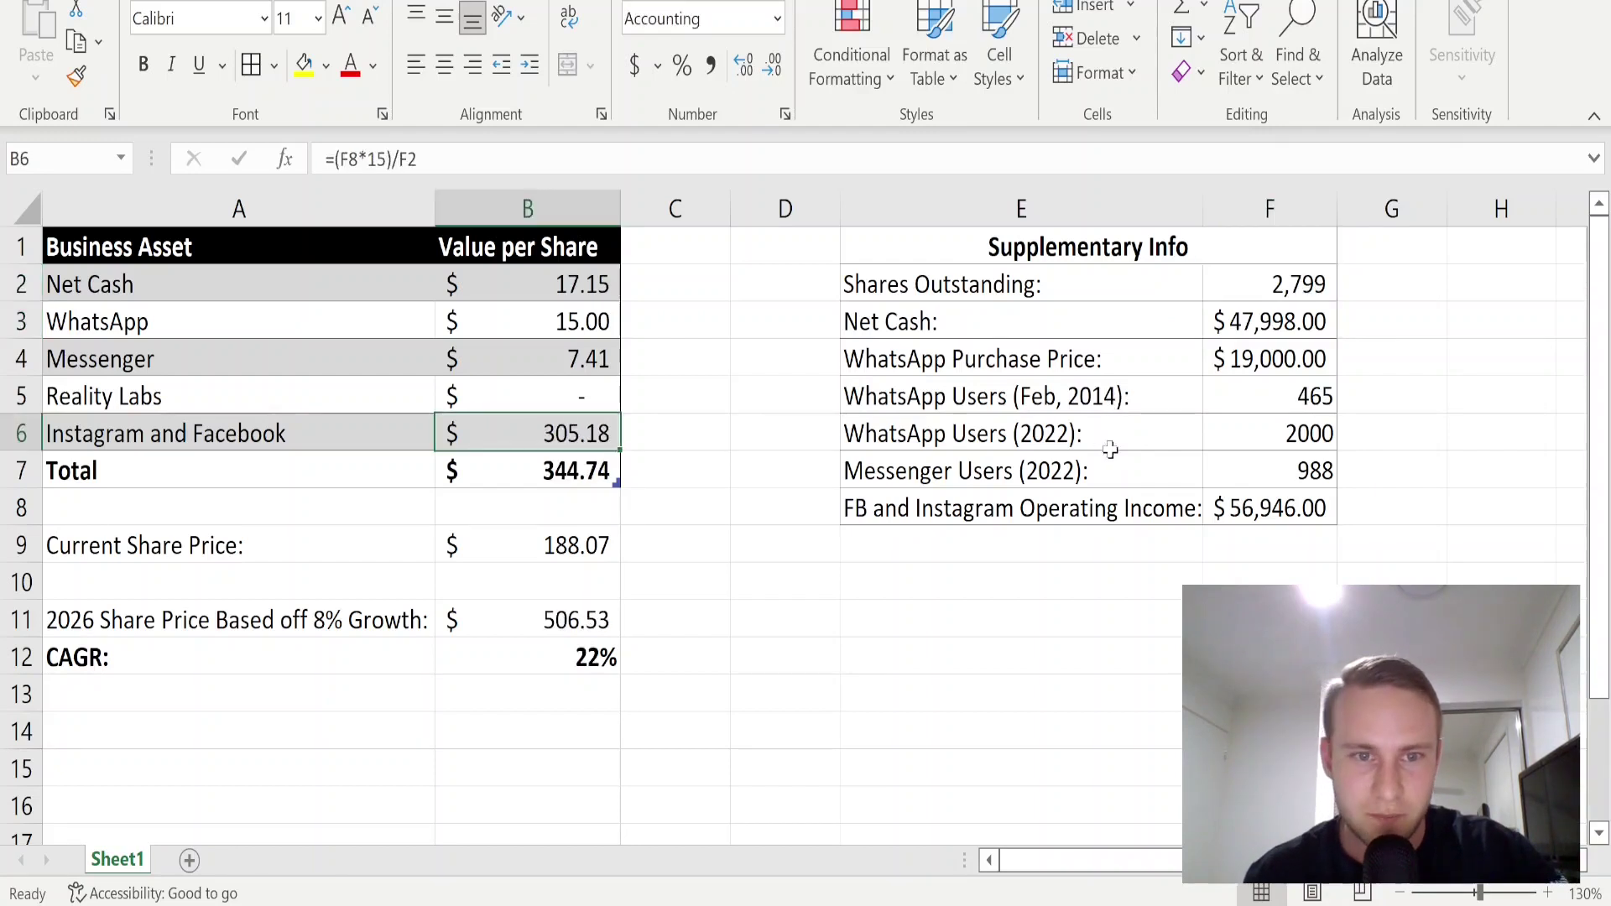
key("ctrl+z")
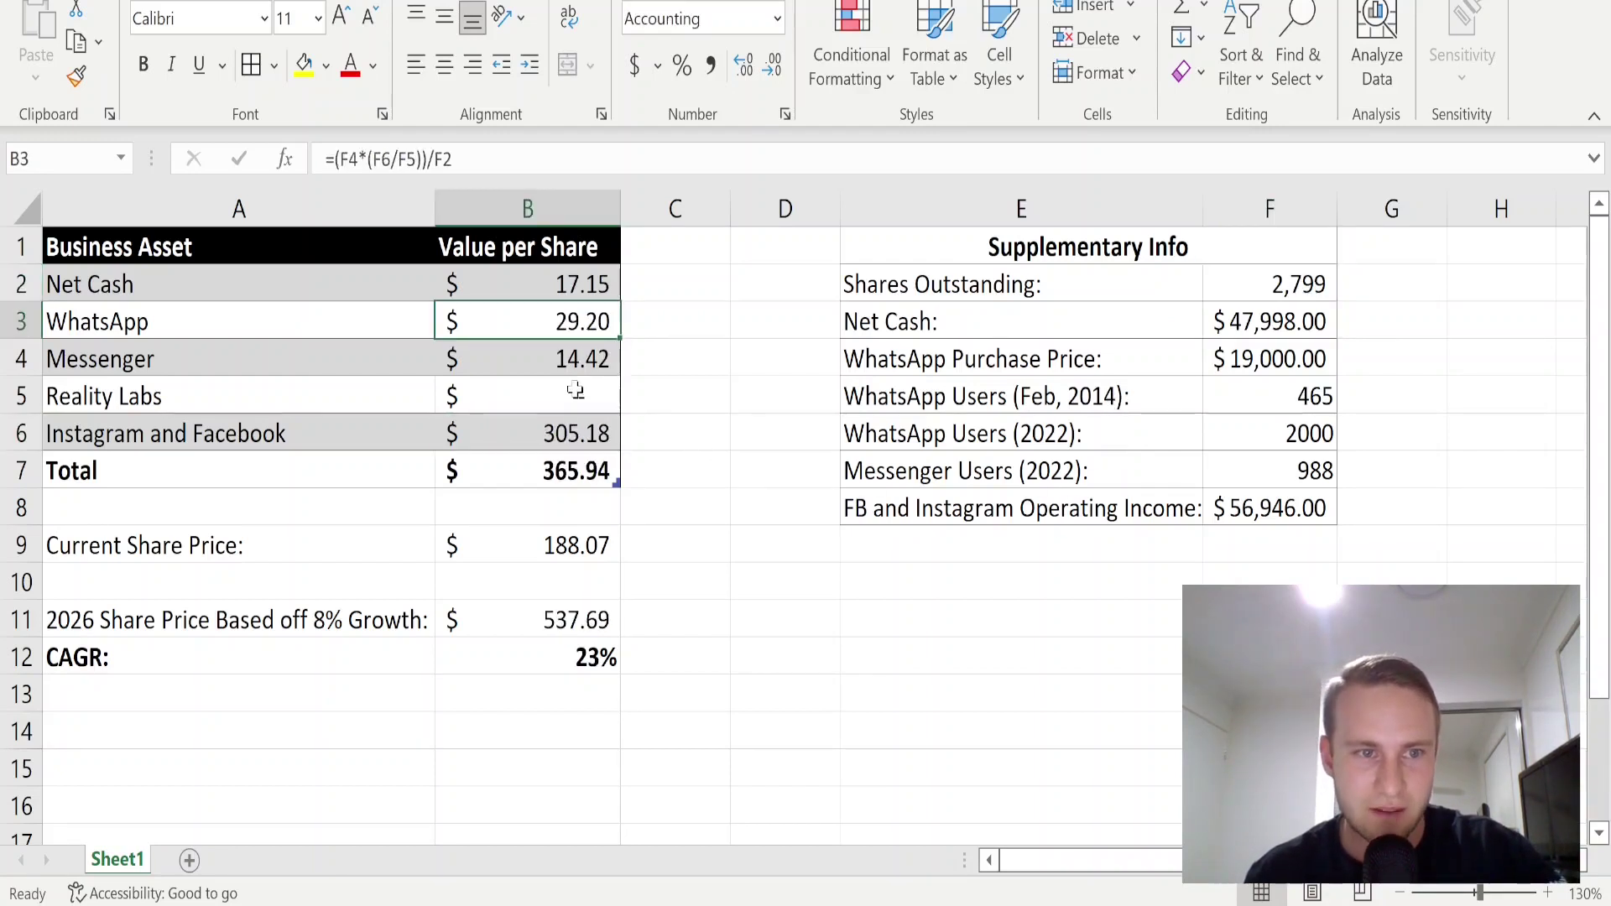
Step: Enter 2500 shares outstanding again and undo, keeping 2,799 shares
left_click(1315, 277)
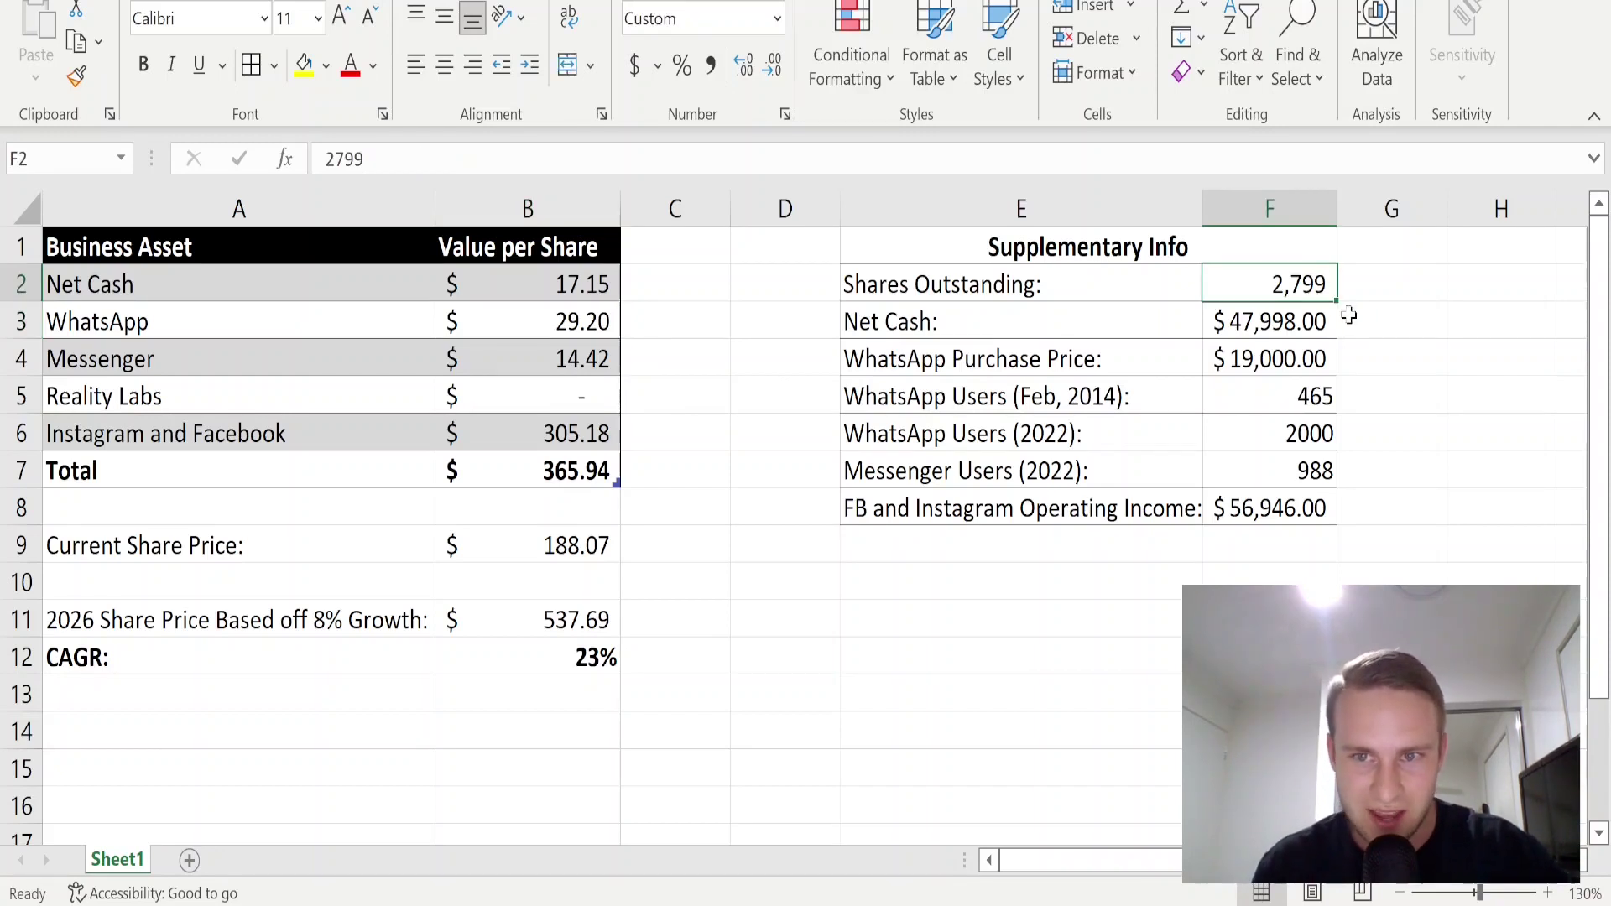
type("2500")
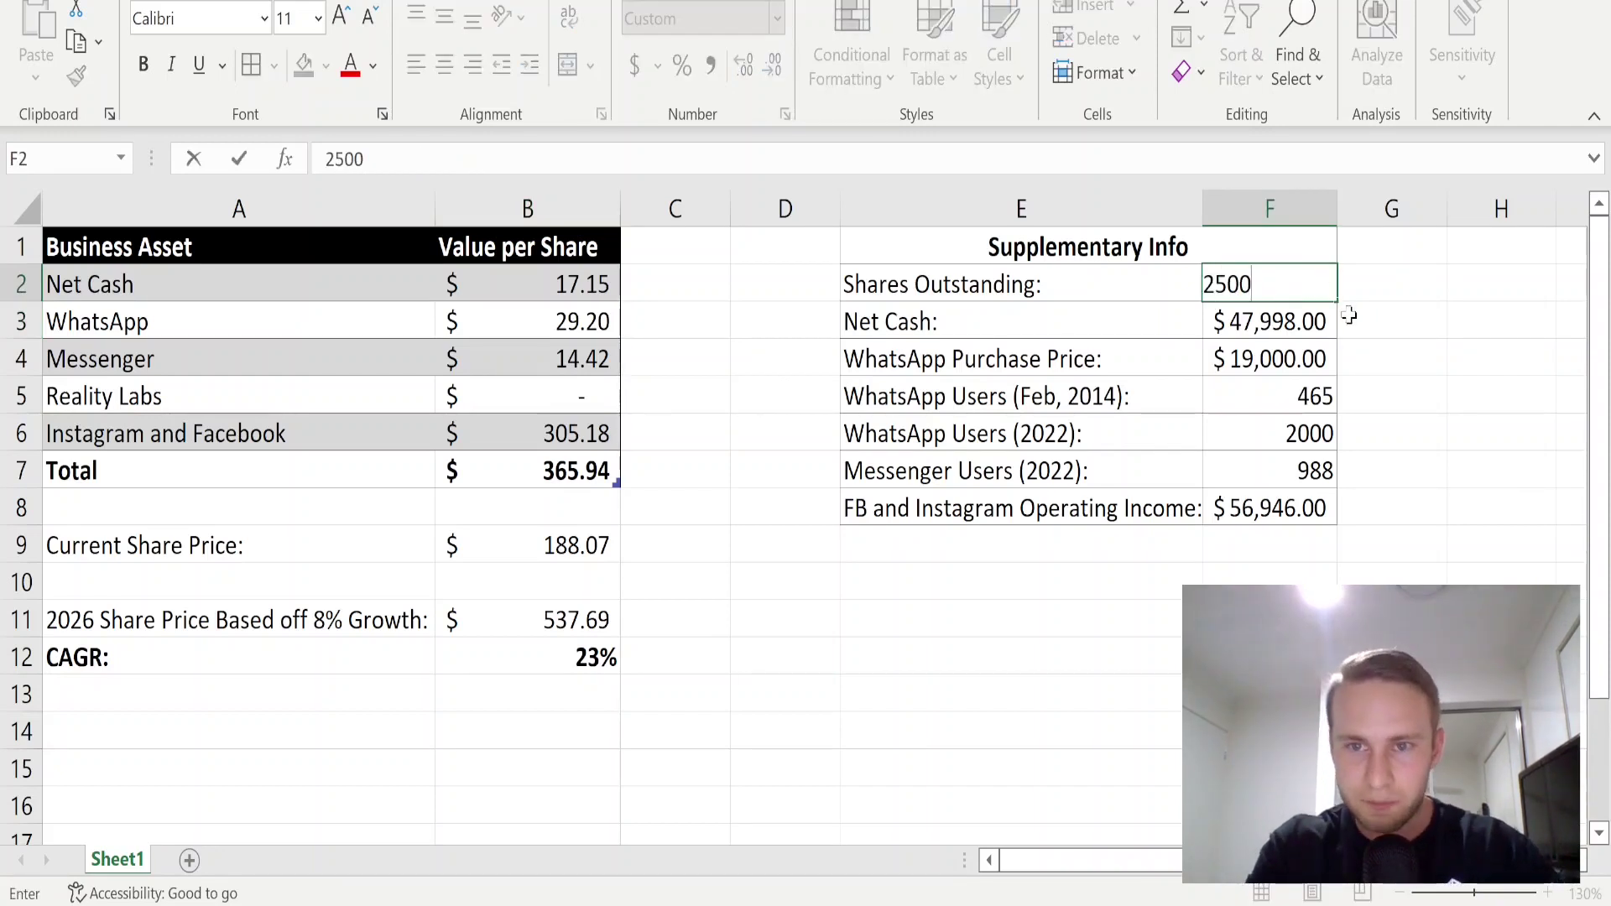
key("Return")
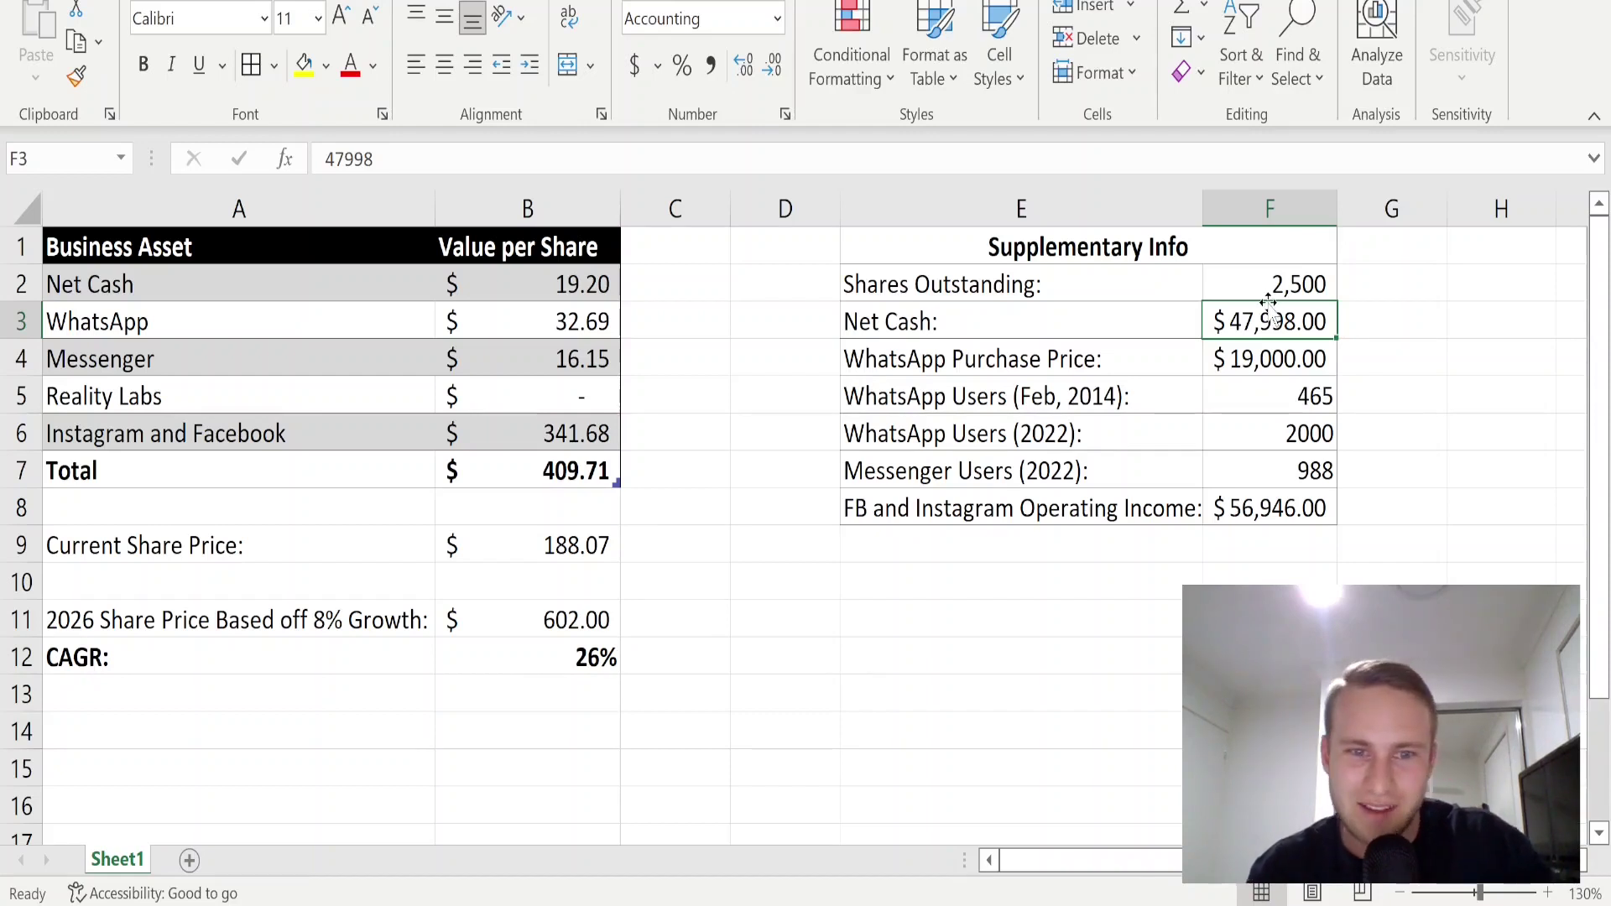
key("ctrl+z")
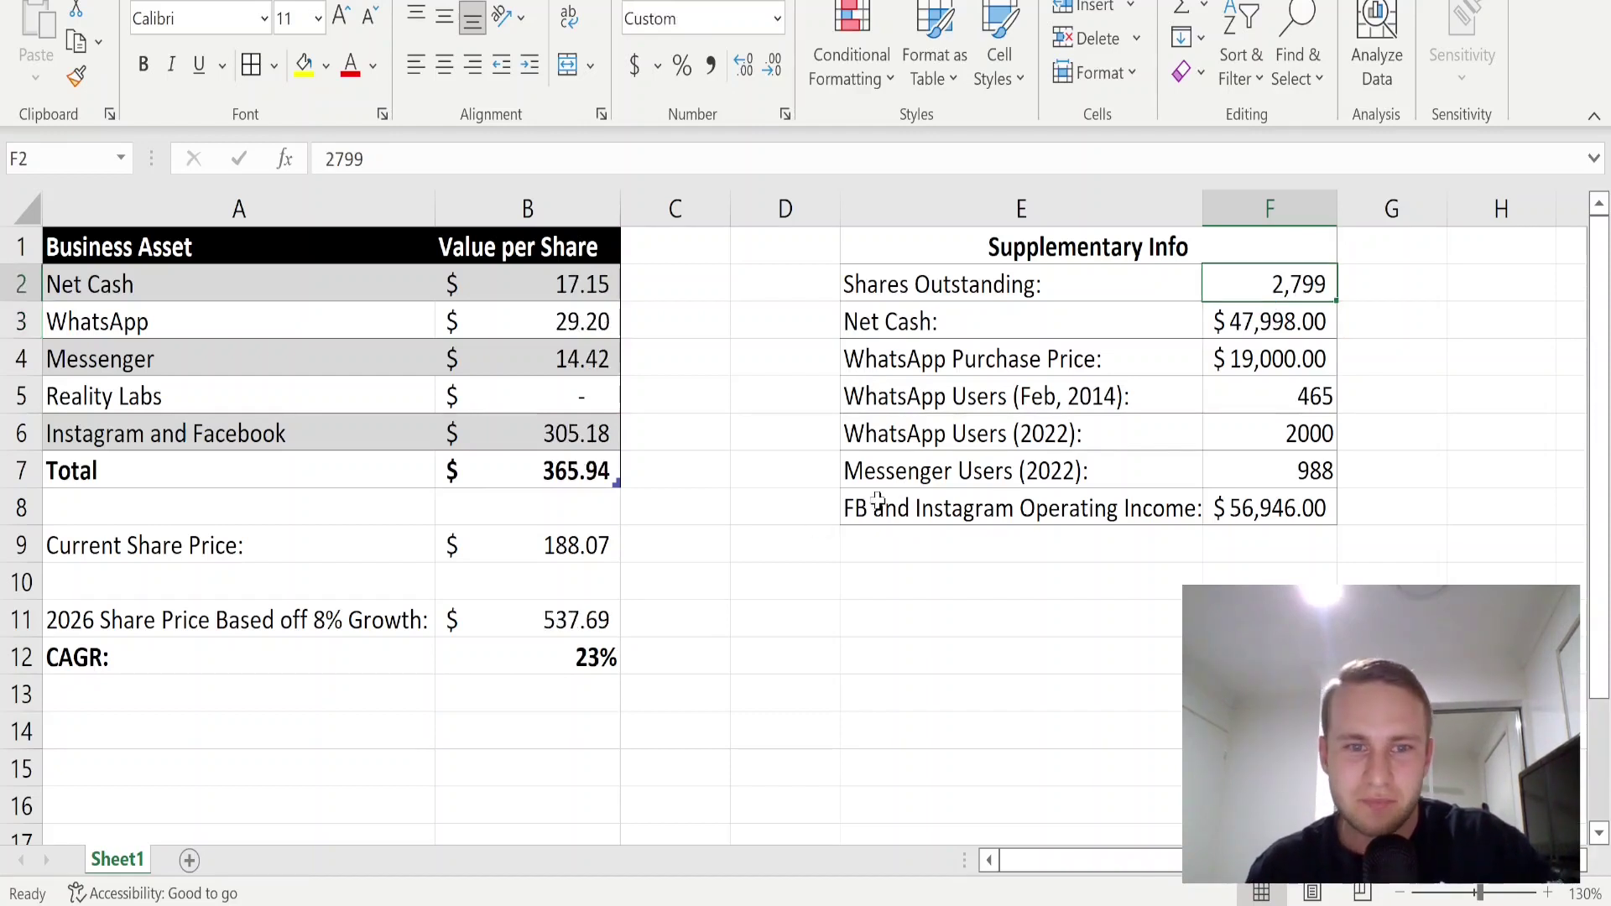
left_click(575, 538)
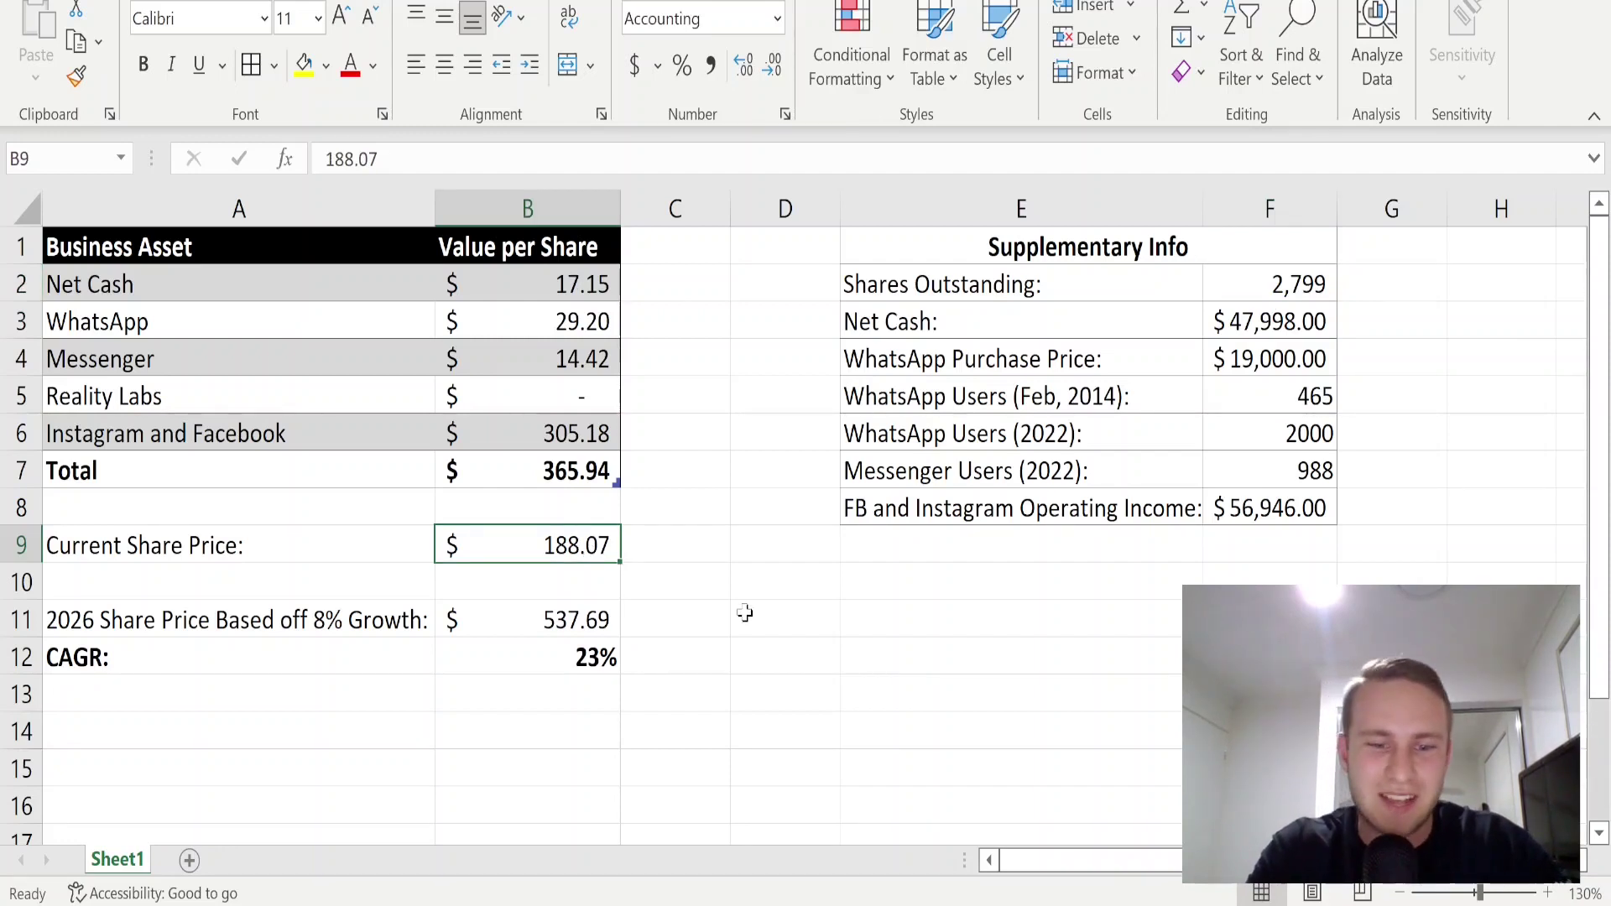
type("175")
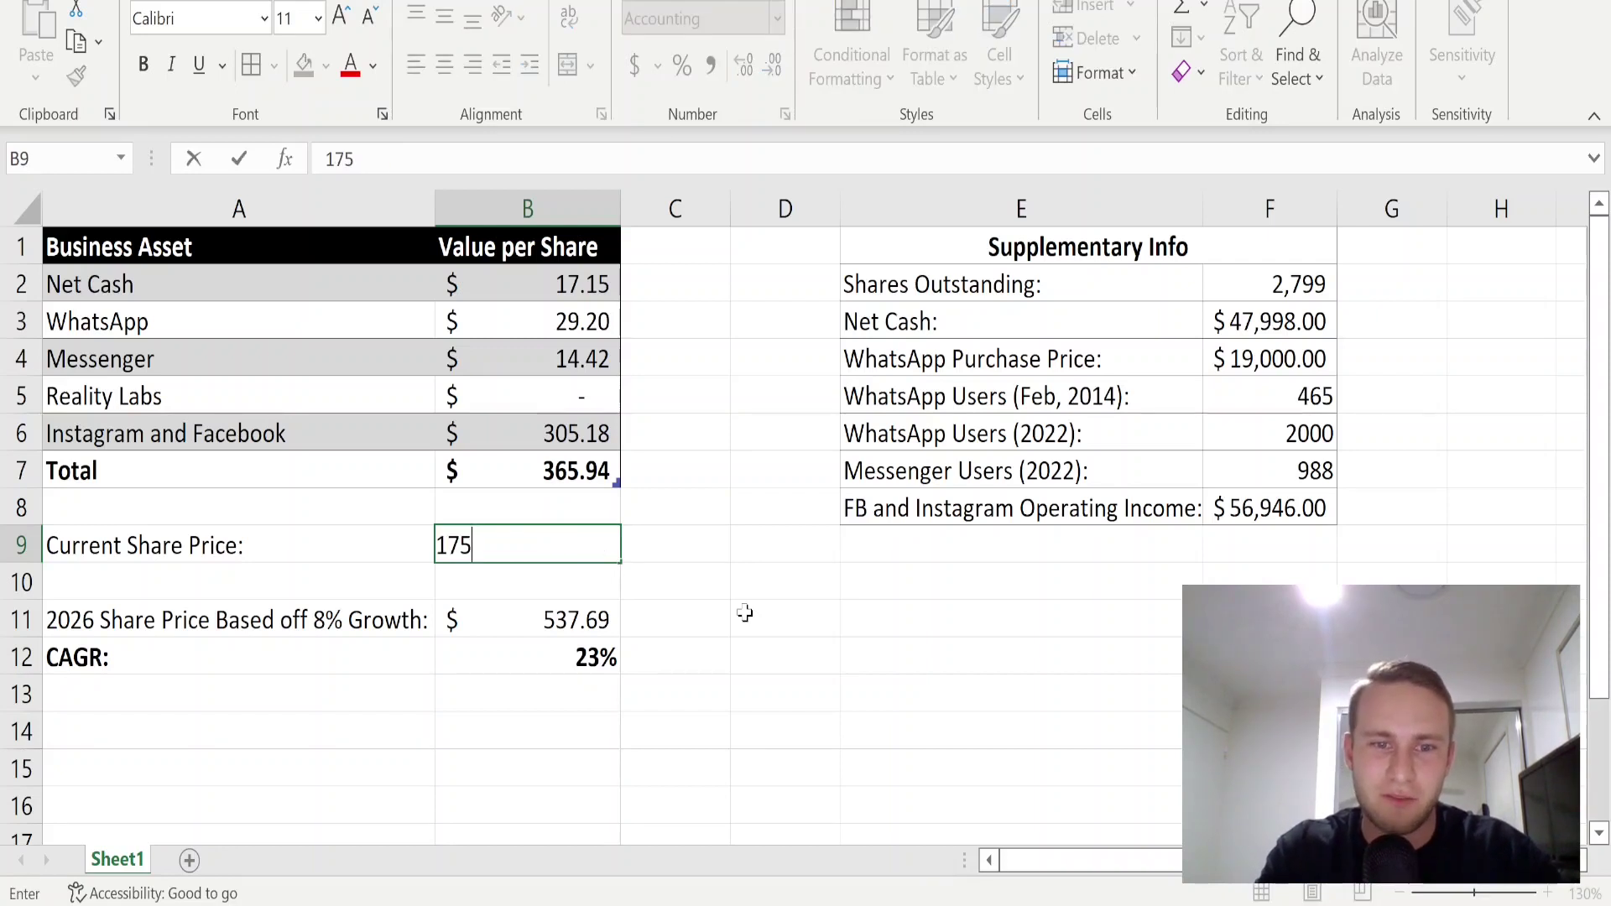
key("Return")
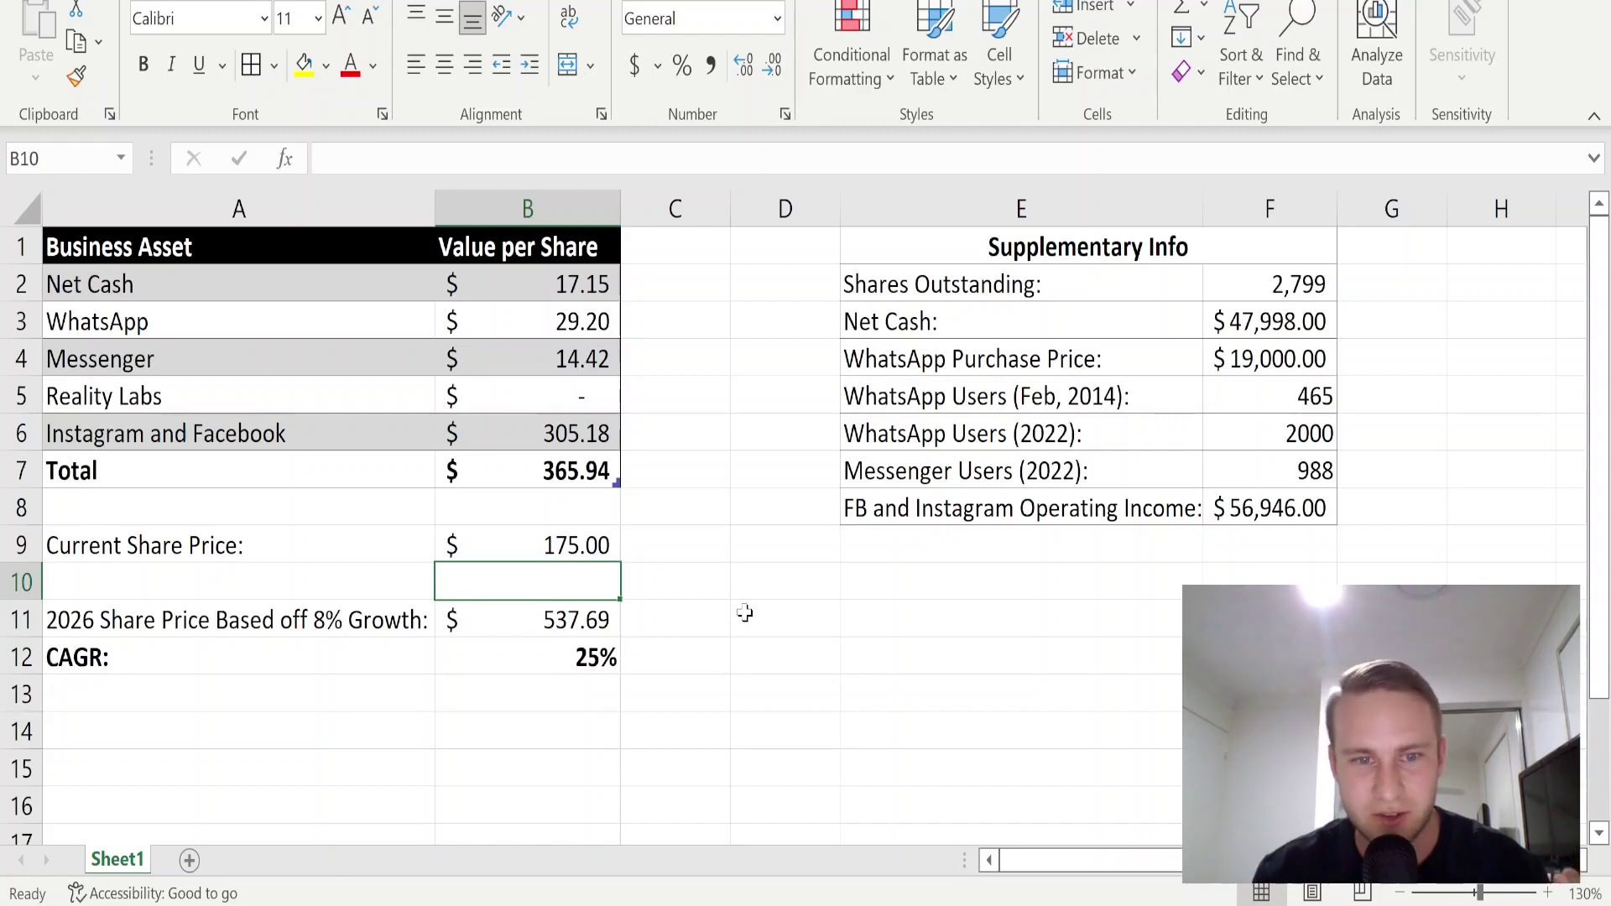
left_click(1271, 283)
type("2500")
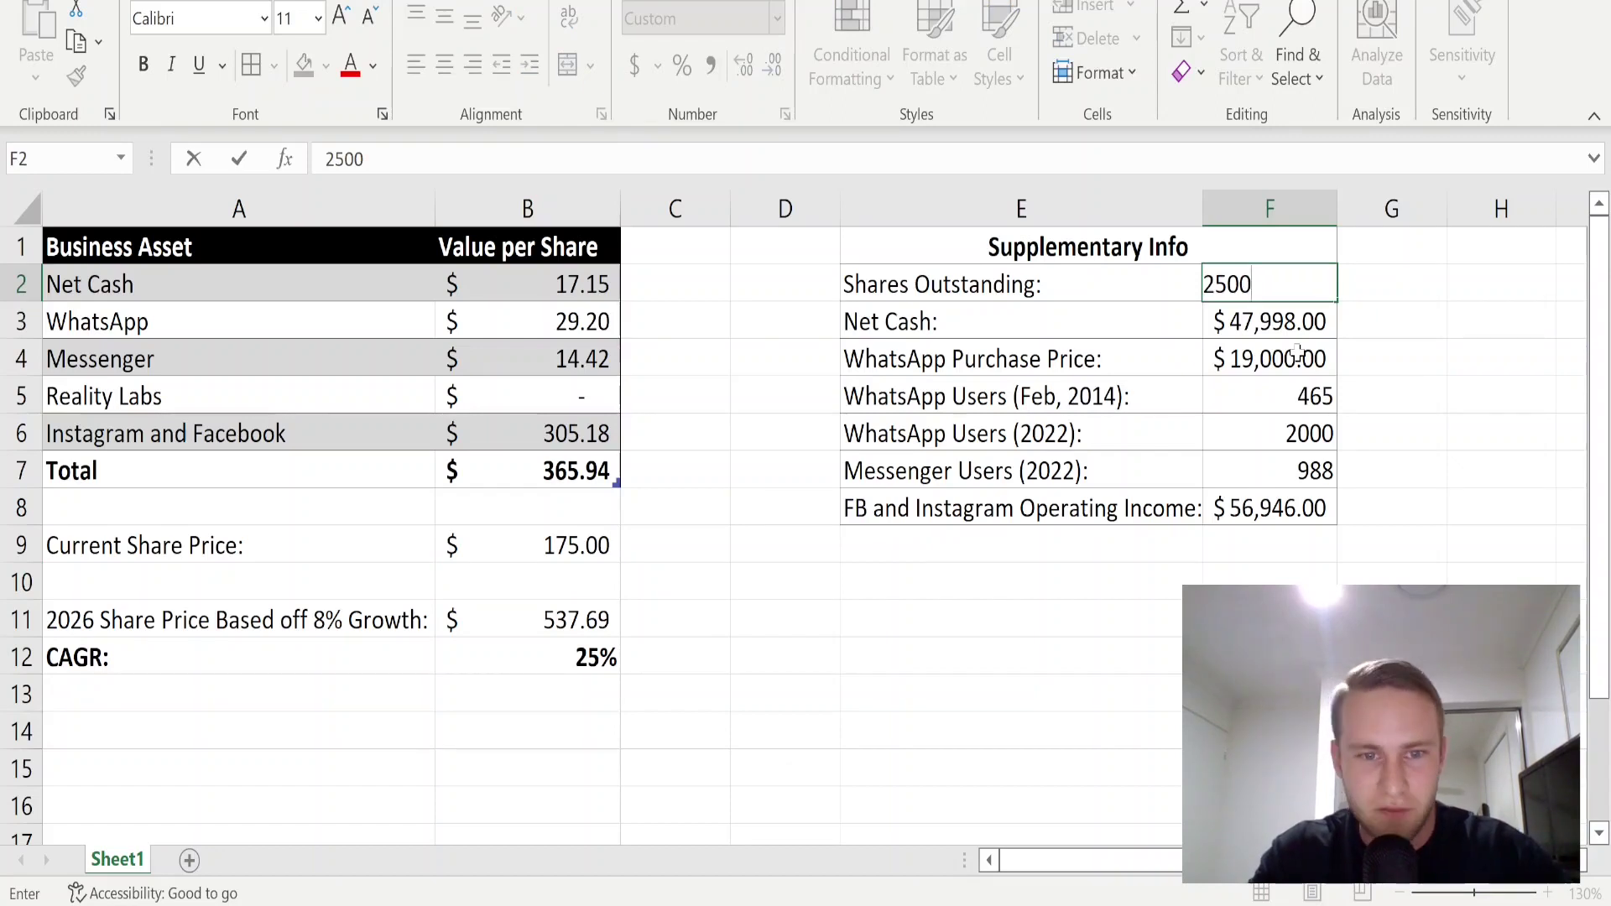
key("Return")
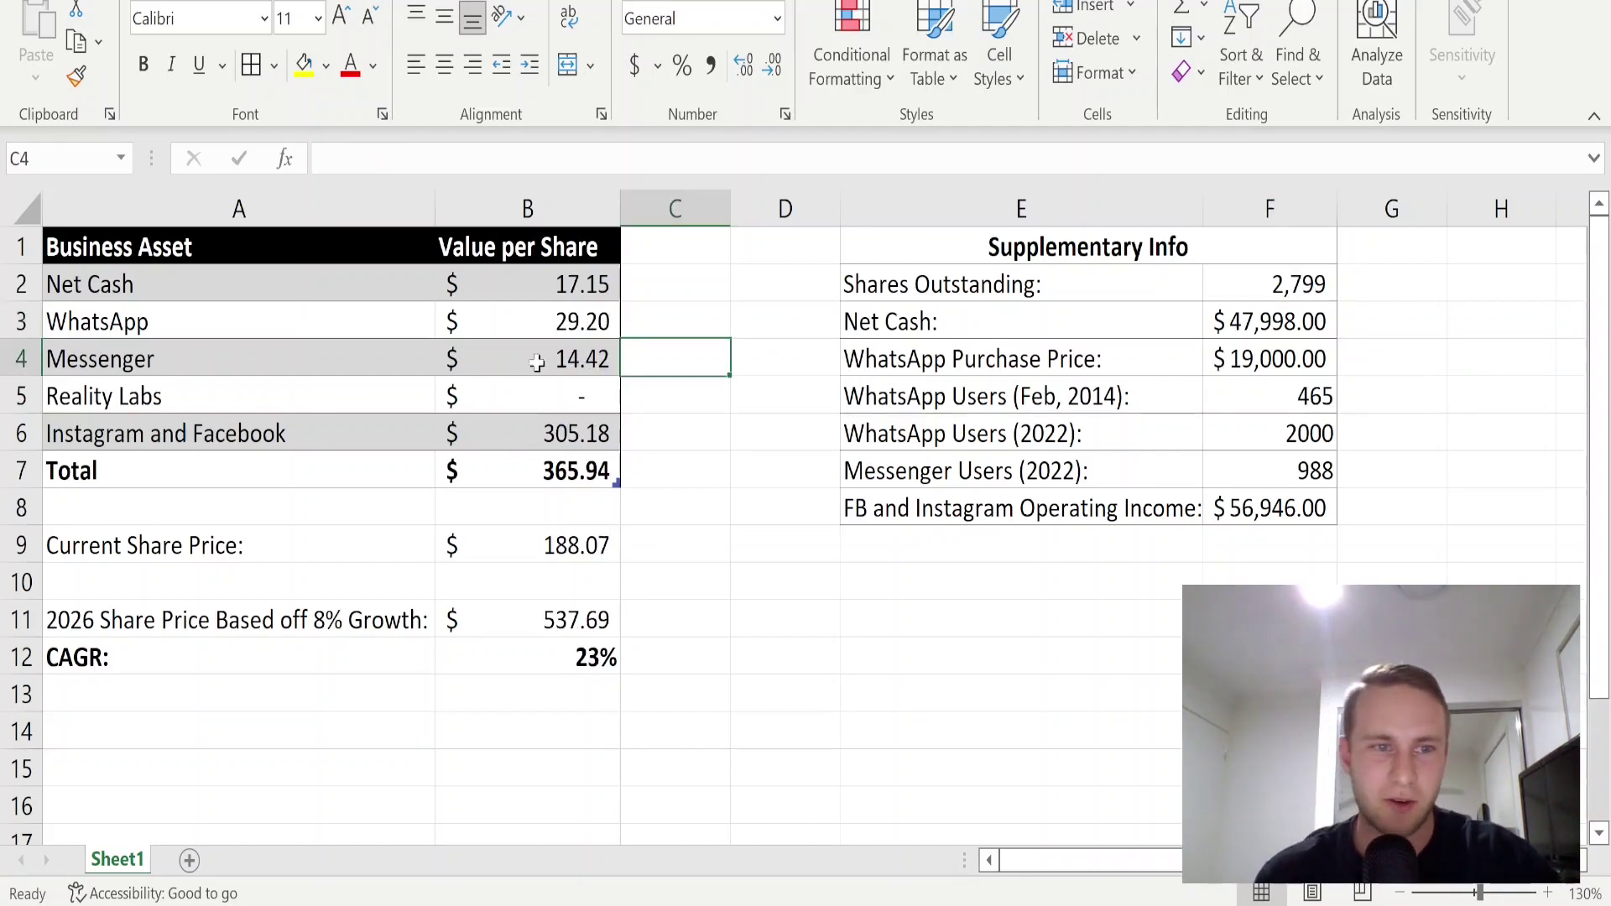
Step: Replace the Reality Labs per-share value in B5 with -50
left_click(540, 362)
left_click(548, 398)
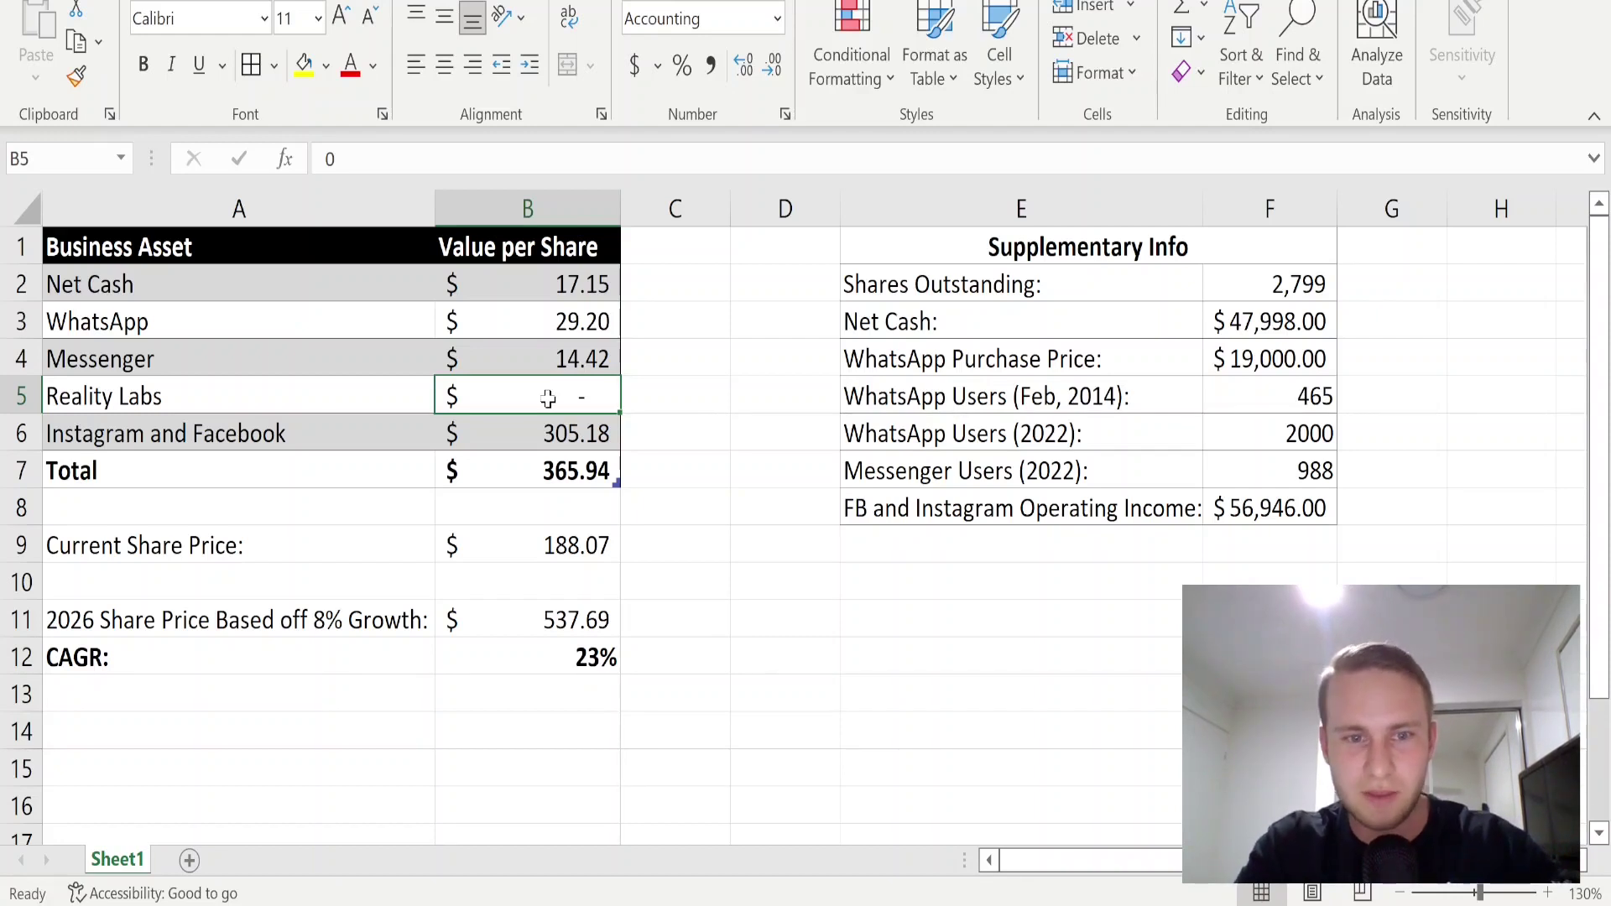
key("BackSpace")
type("-50")
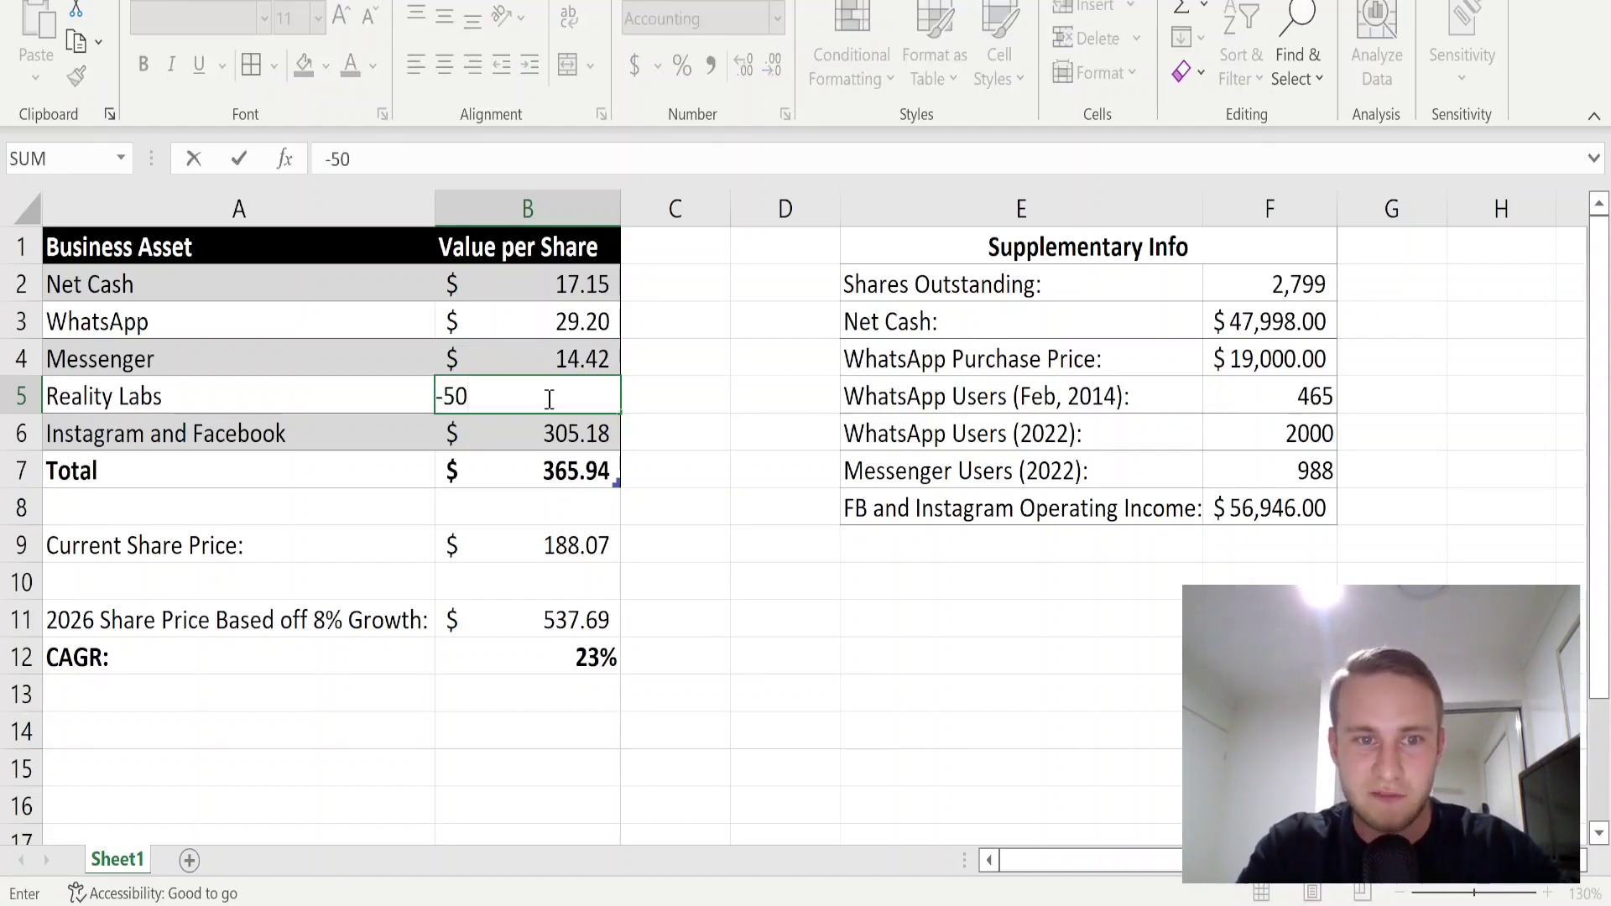
key("Return")
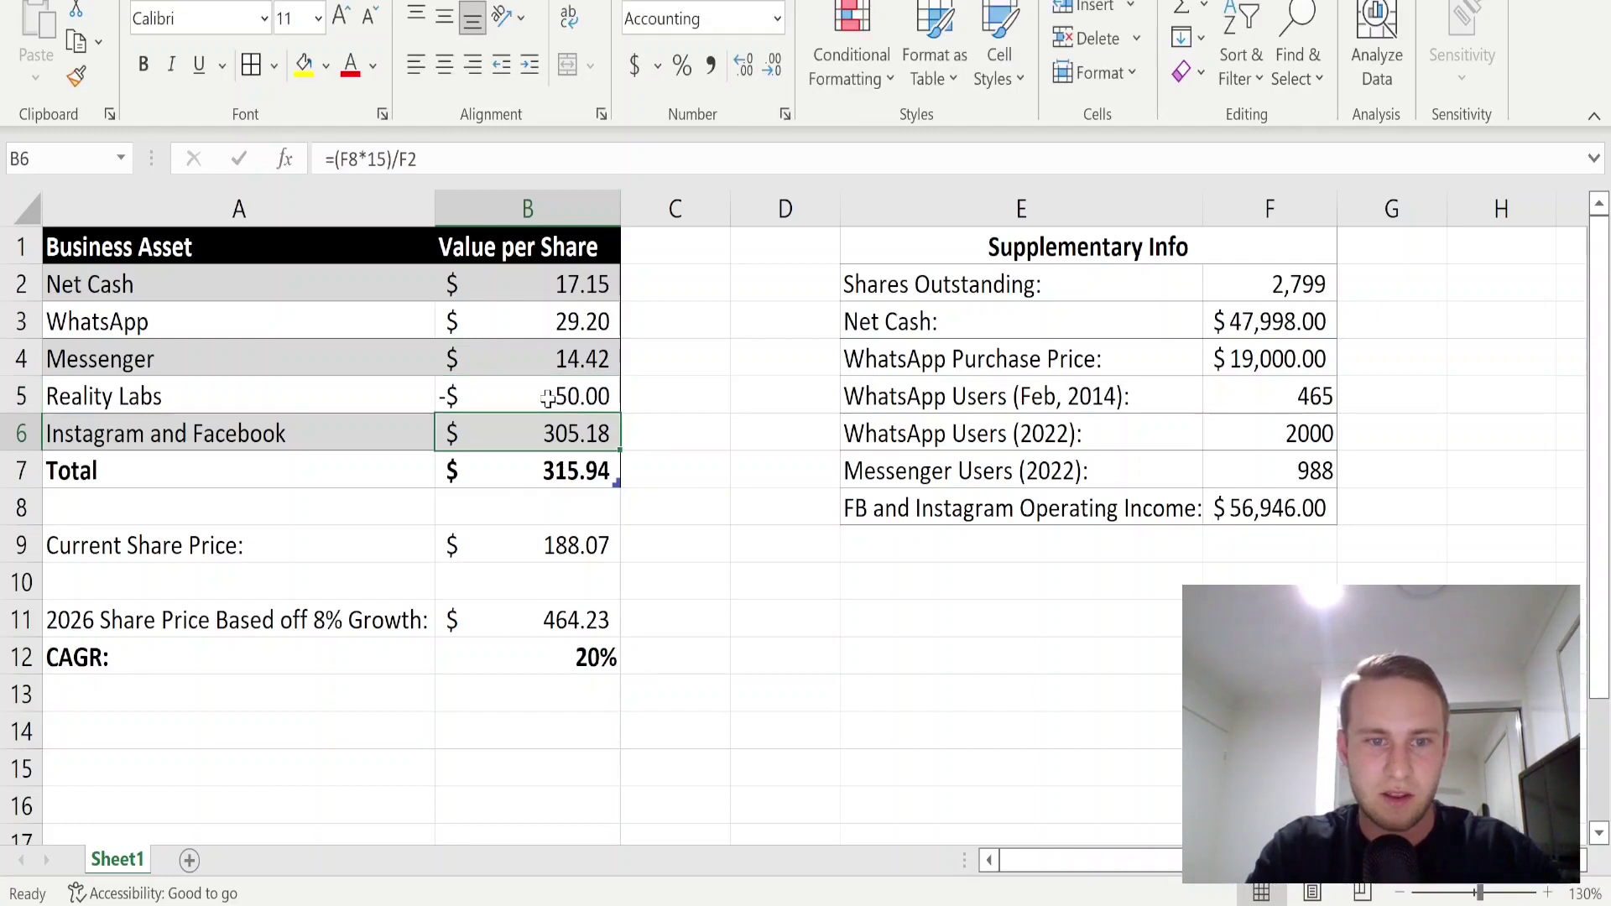
left_click(547, 398)
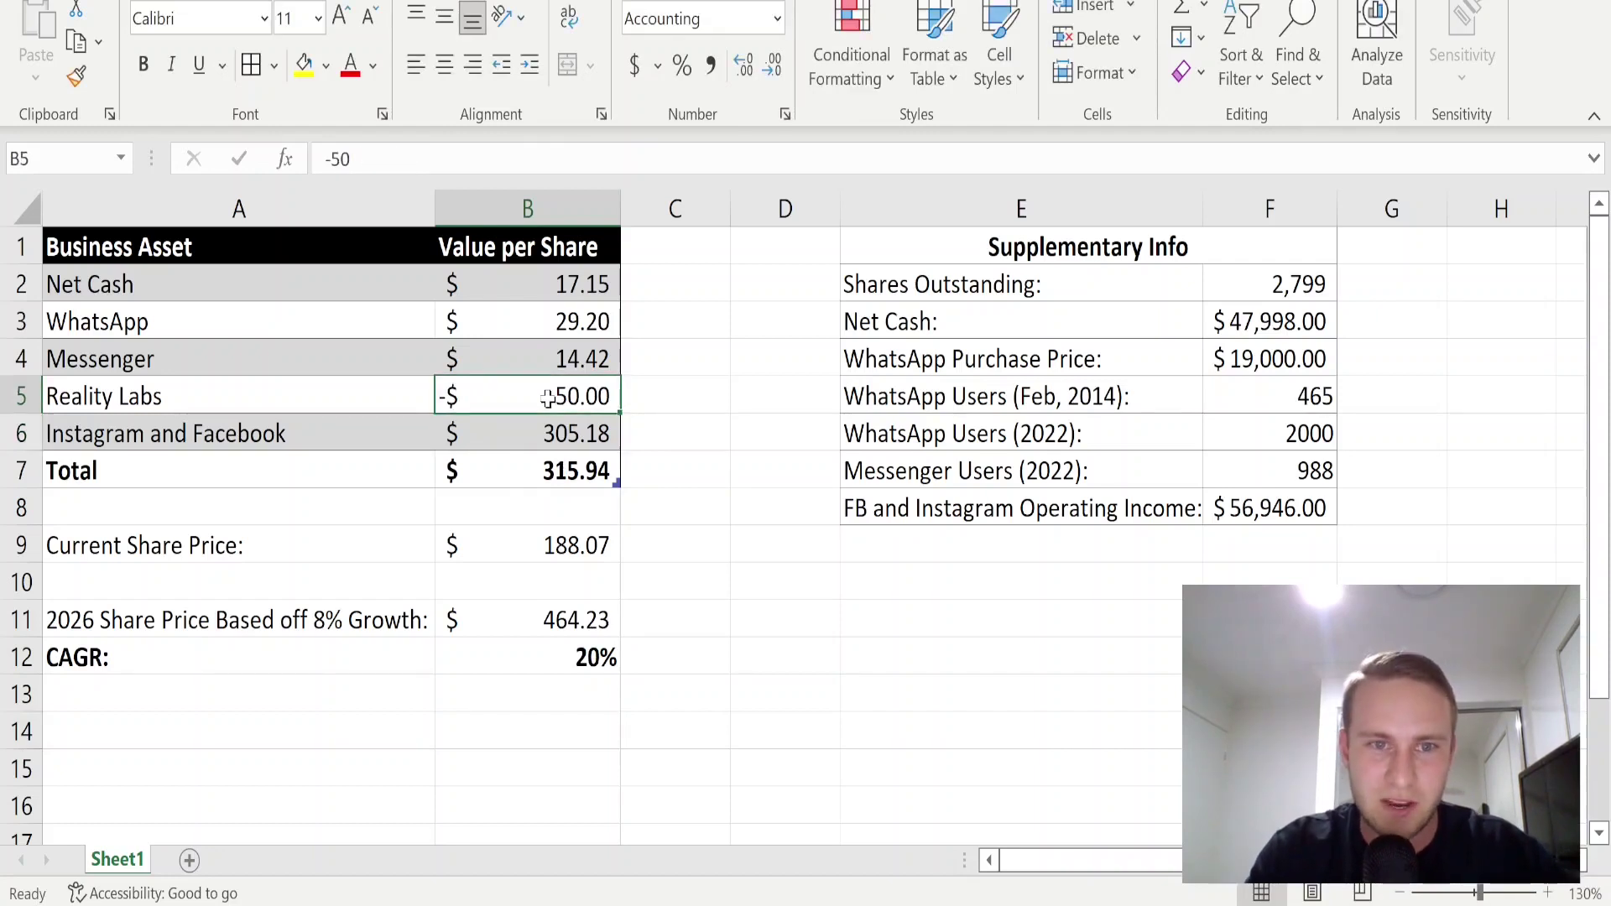